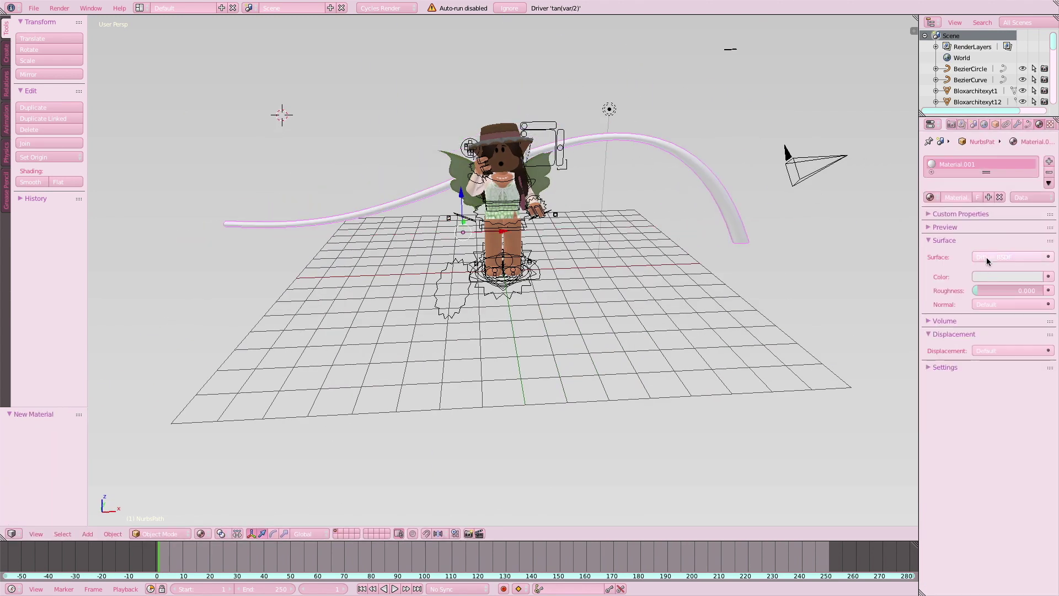
- Set the curved path's material surface to a Glossy BSDF shader
click(987, 257)
click(926, 369)
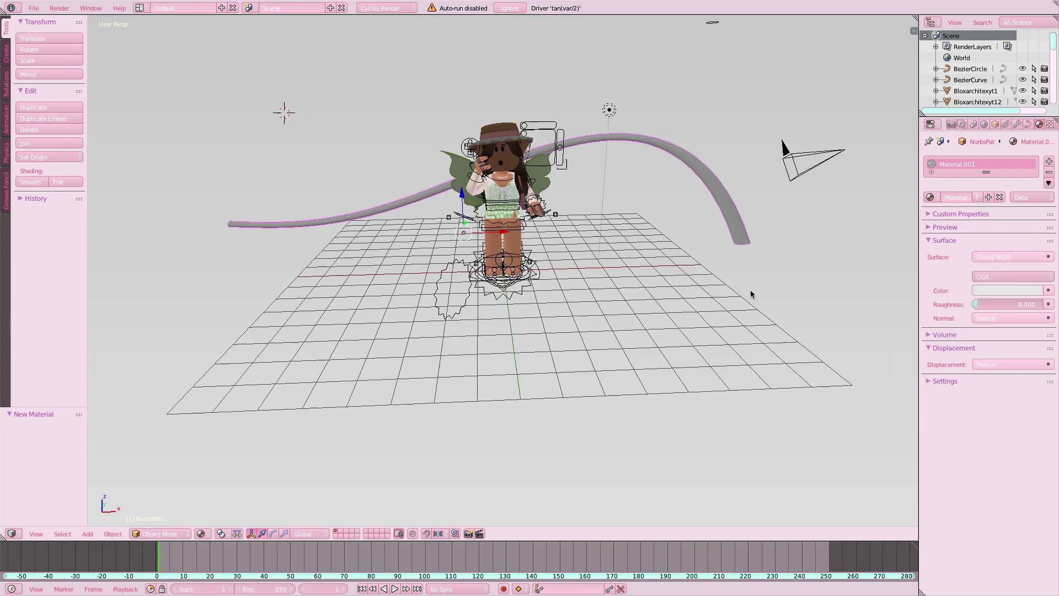
- View the scene through the camera and preview it with different viewport shading modes
click(36, 534)
click(157, 424)
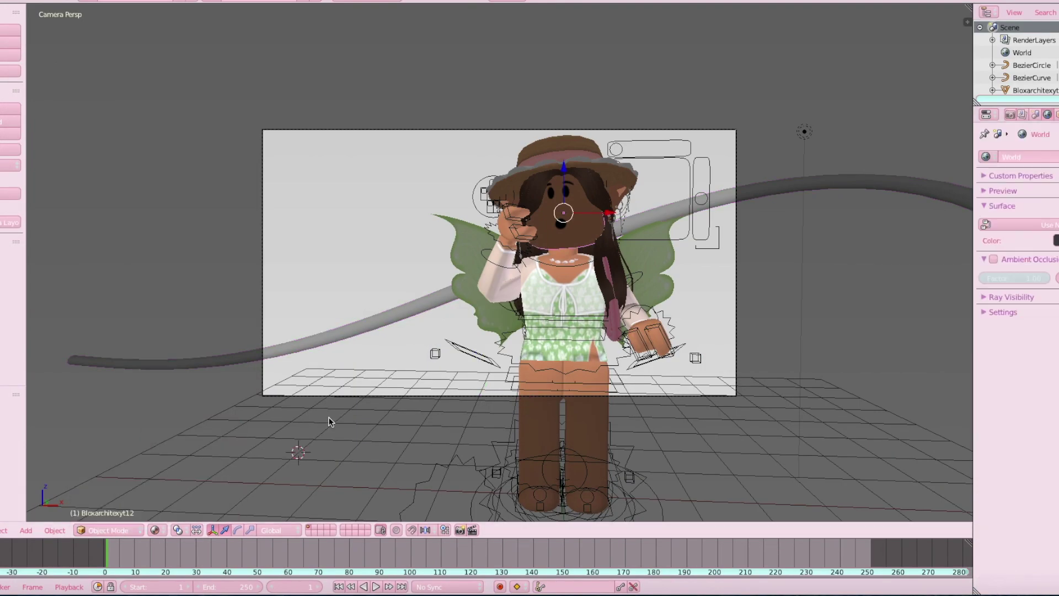
click(156, 530)
click(183, 446)
click(156, 530)
click(180, 461)
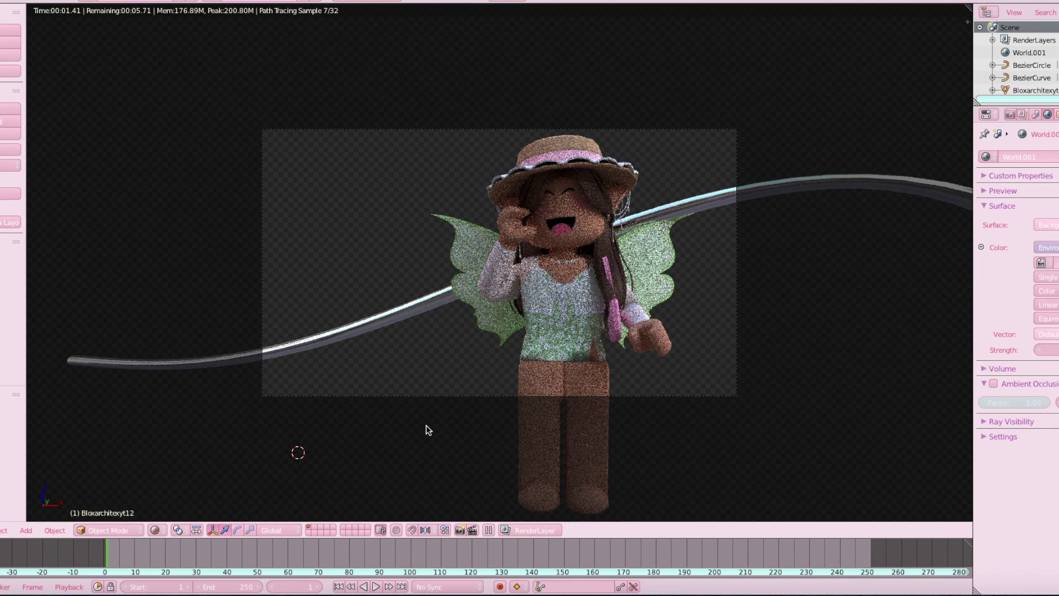
- In Pixlr, add the rendered character image as a layer, scale it to about 1379 × 776 and align it to the canvas's upper-left corner
click(14, 9)
click(13, 11)
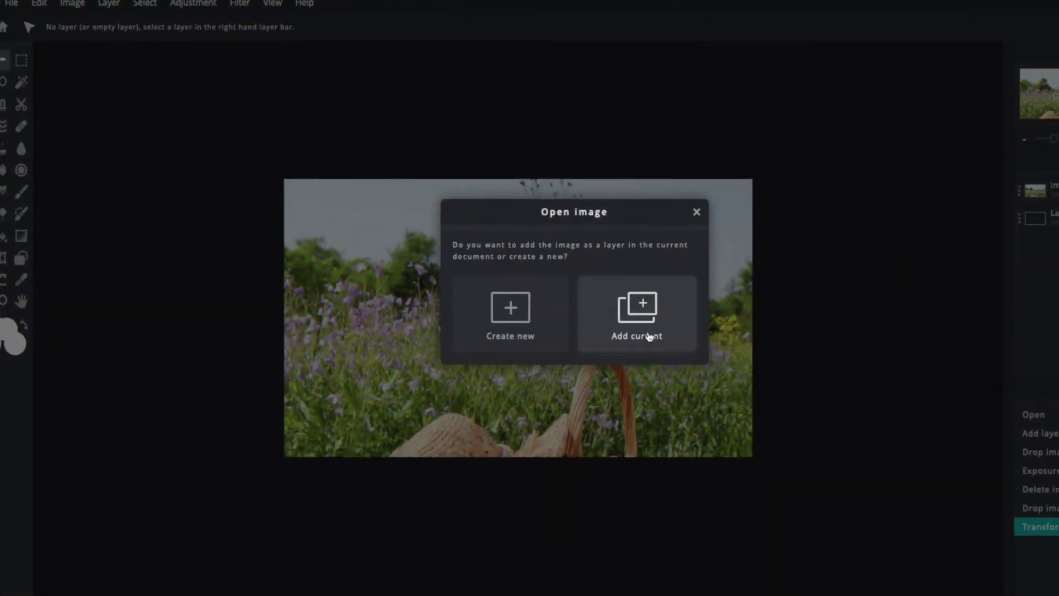
click(635, 338)
drag(698, 424, 814, 493)
drag(775, 475, 753, 450)
drag(318, 465, 281, 475)
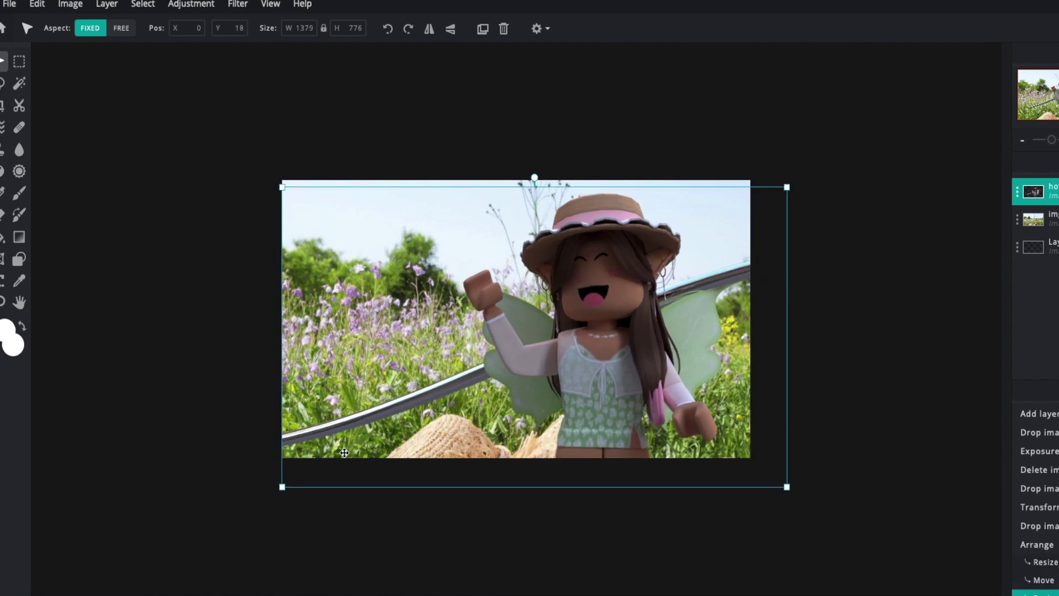
drag(345, 452, 345, 447)
- Brighten the character layer by raising its exposure
click(177, 6)
click(182, 212)
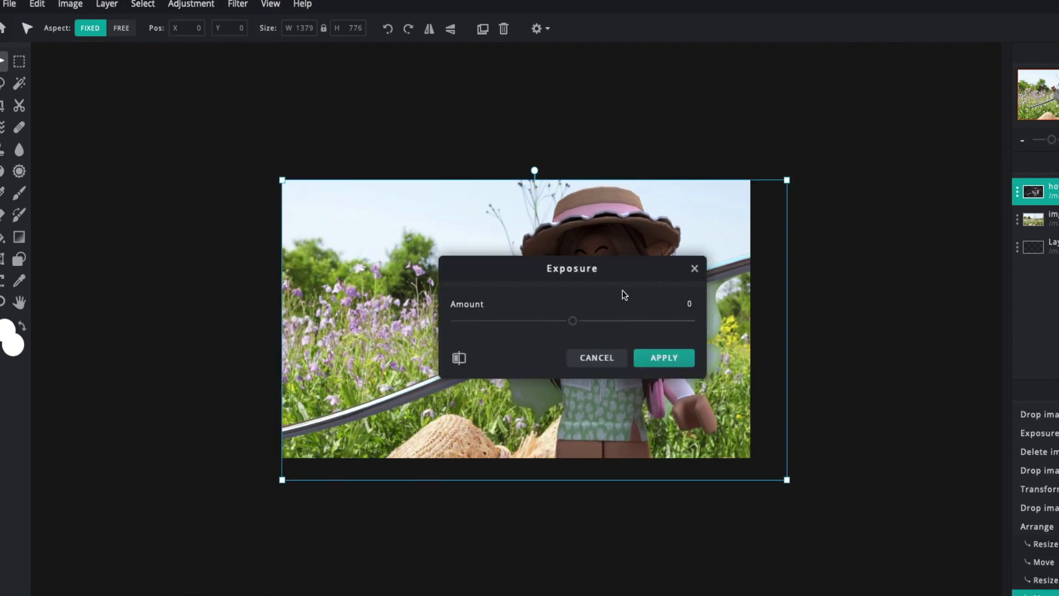
drag(572, 321, 631, 322)
click(663, 357)
- Blur the meadow background layer by an amount of 23
click(1046, 226)
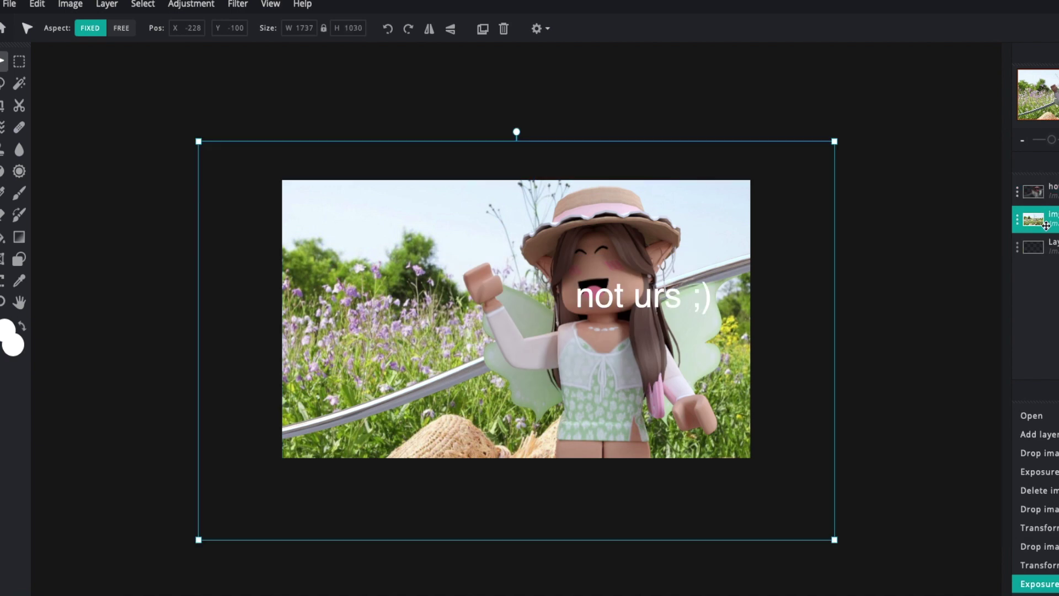
click(194, 12)
click(238, 4)
mouse_move(243, 42)
click(427, 76)
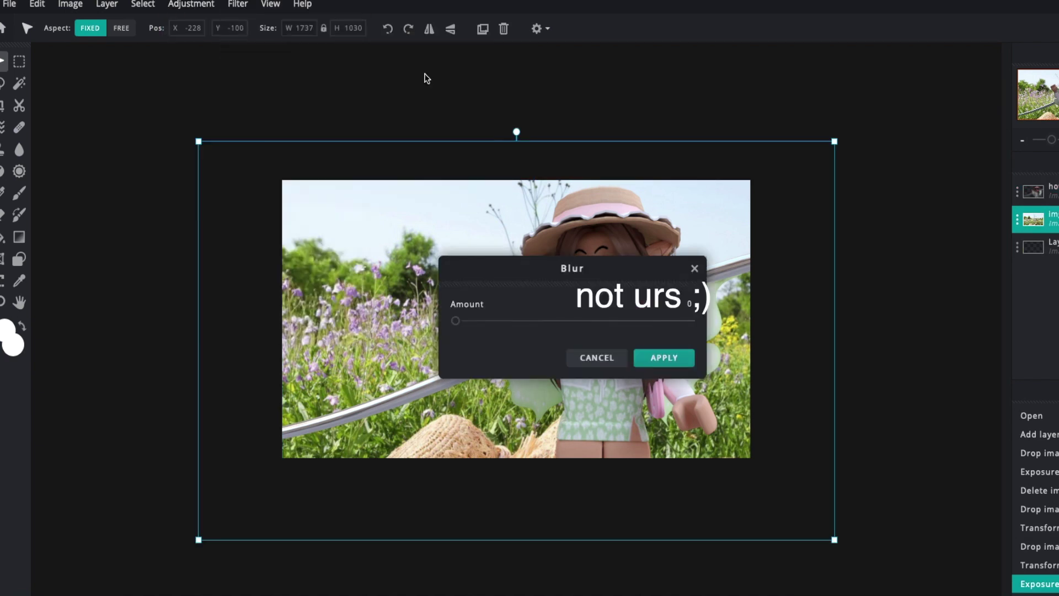
drag(502, 327, 530, 330)
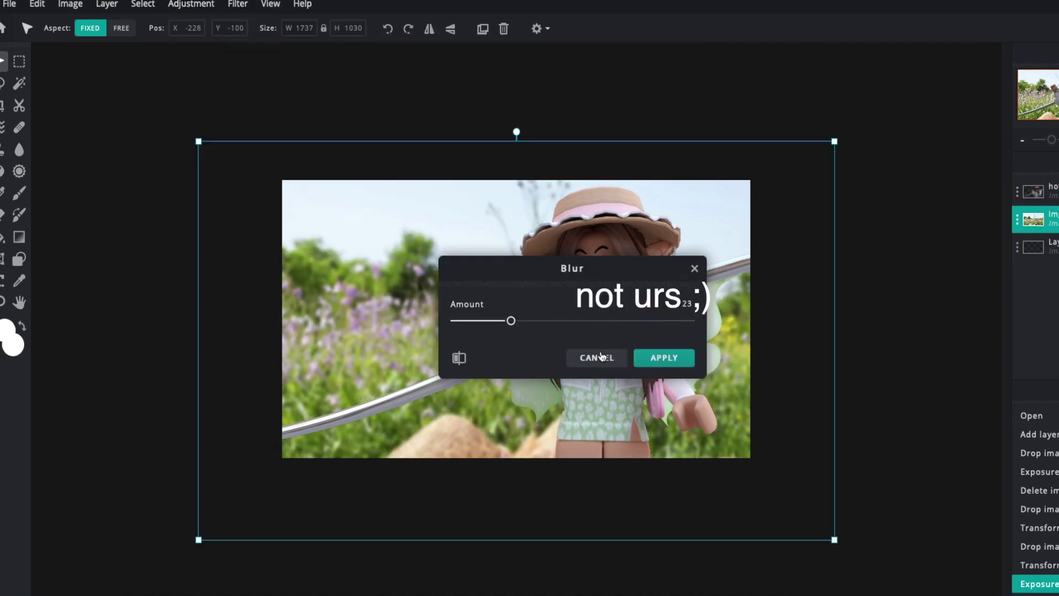
click(654, 358)
click(896, 272)
- Add the text "how i" in the LEMONMILK font at size 135 over the sky beside the character
scroll(896, 272, down, 3)
scroll(125, 279, up, 4)
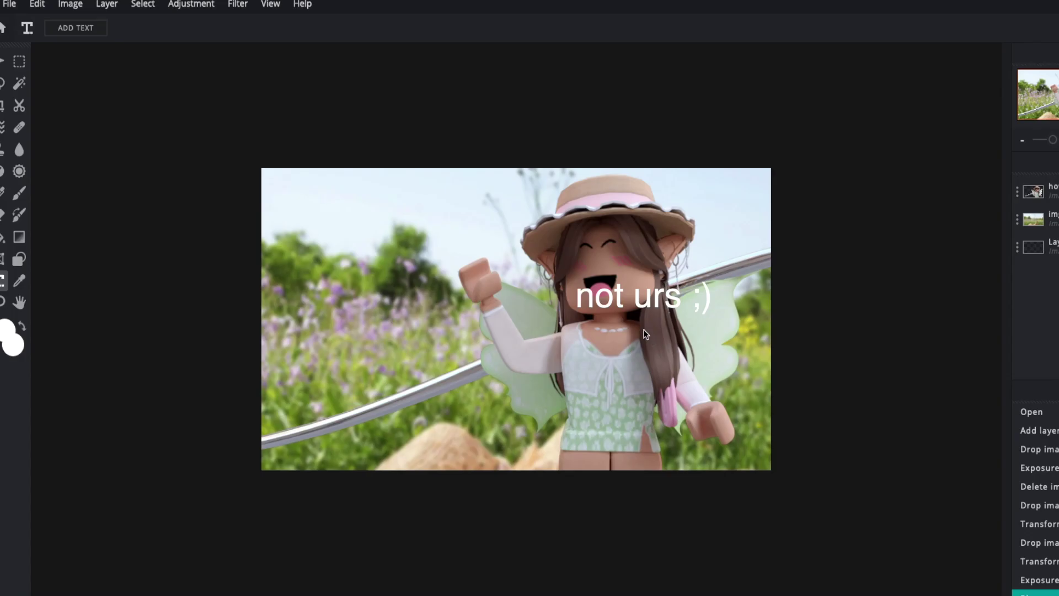
click(644, 330)
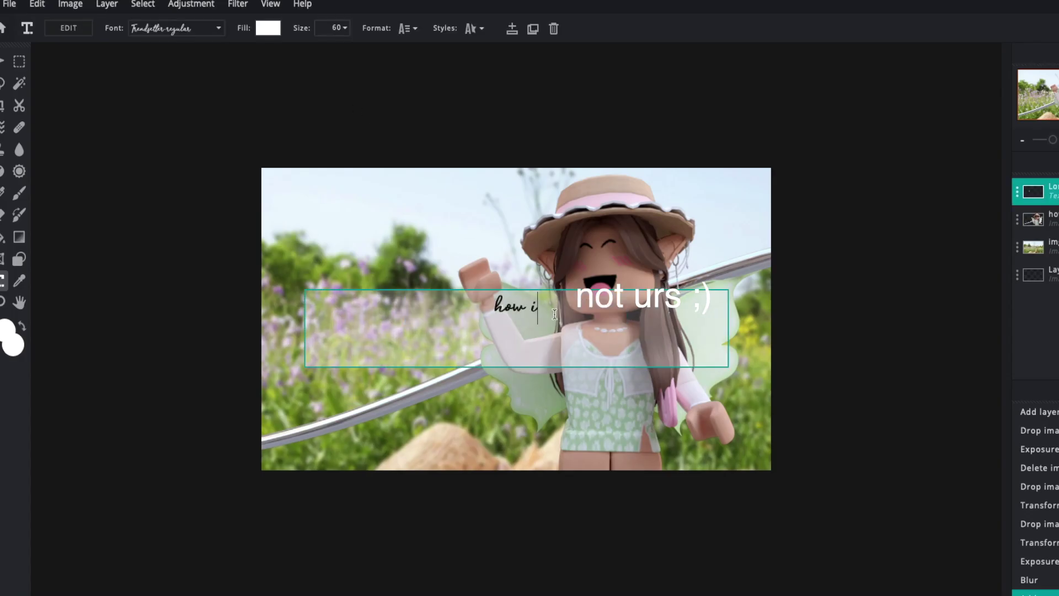
click(160, 29)
click(221, 268)
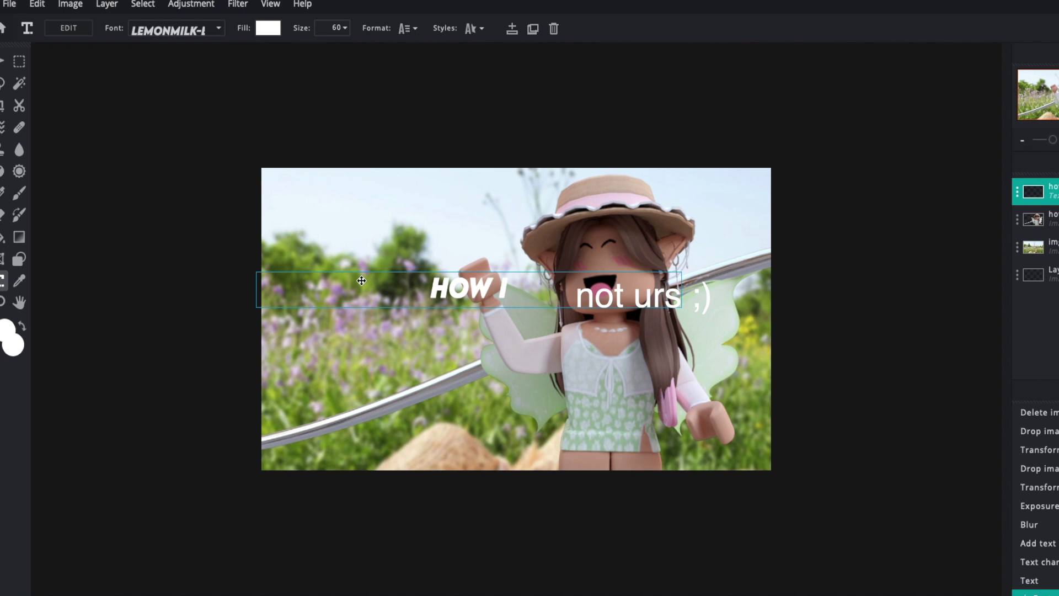
drag(280, 58, 283, 52)
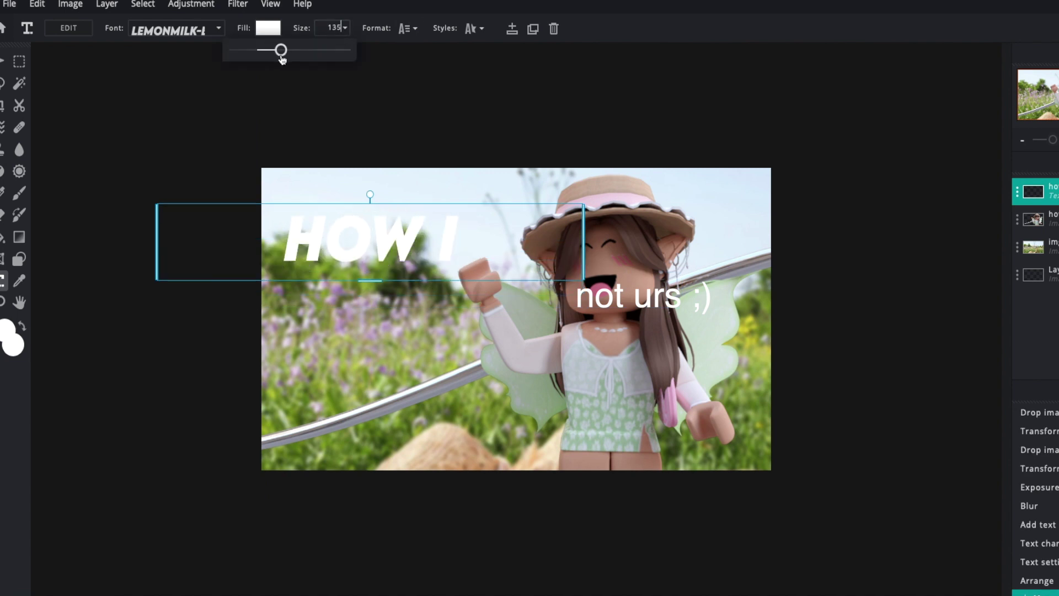
- Add a pink outline to the "how i" text
click(473, 28)
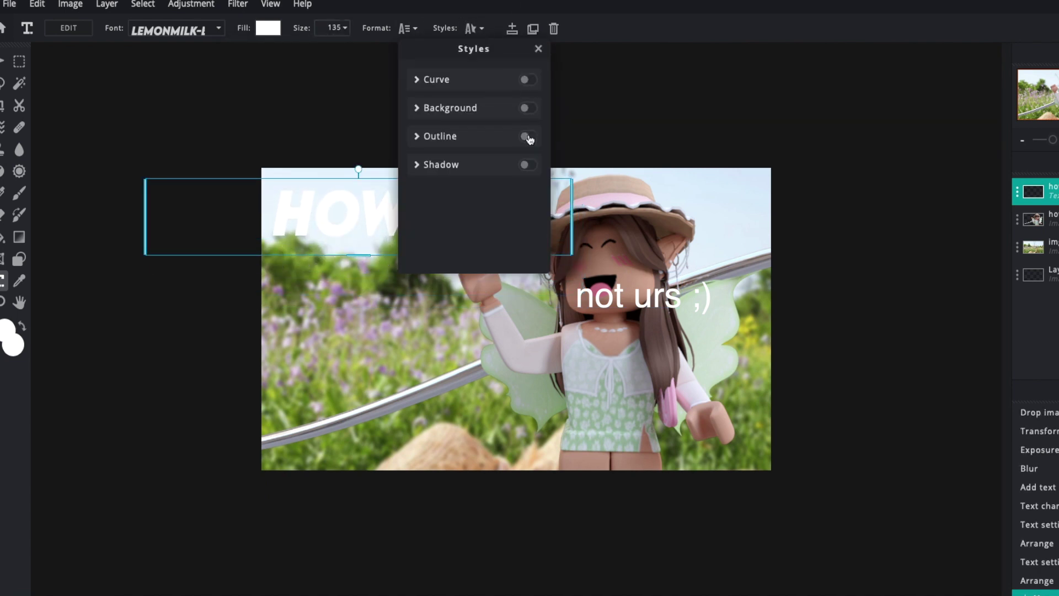
click(528, 137)
click(531, 168)
click(682, 404)
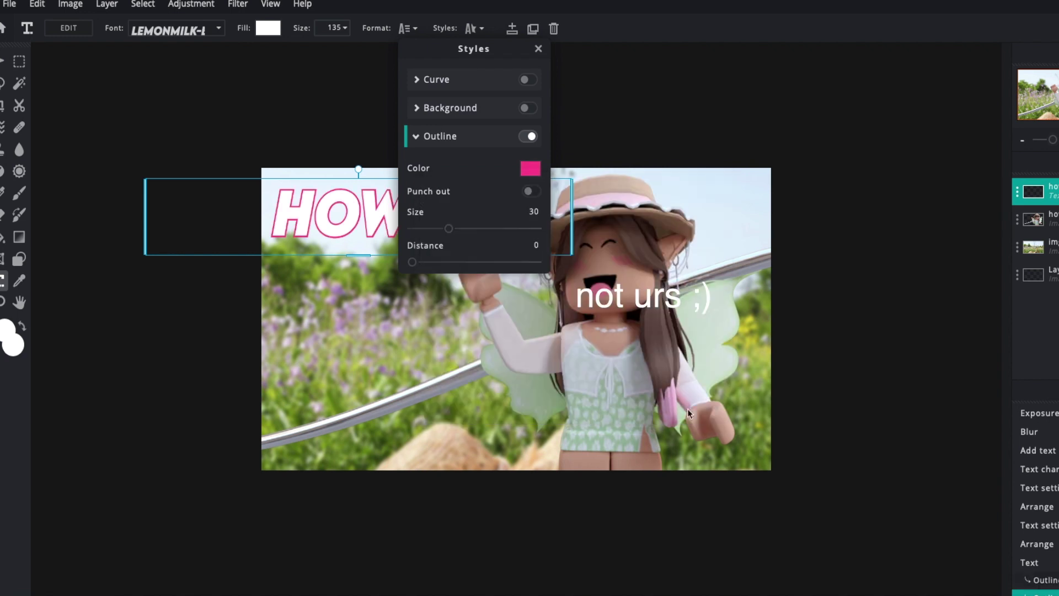
- Fill the "how i" text with pink and deselect it
click(268, 28)
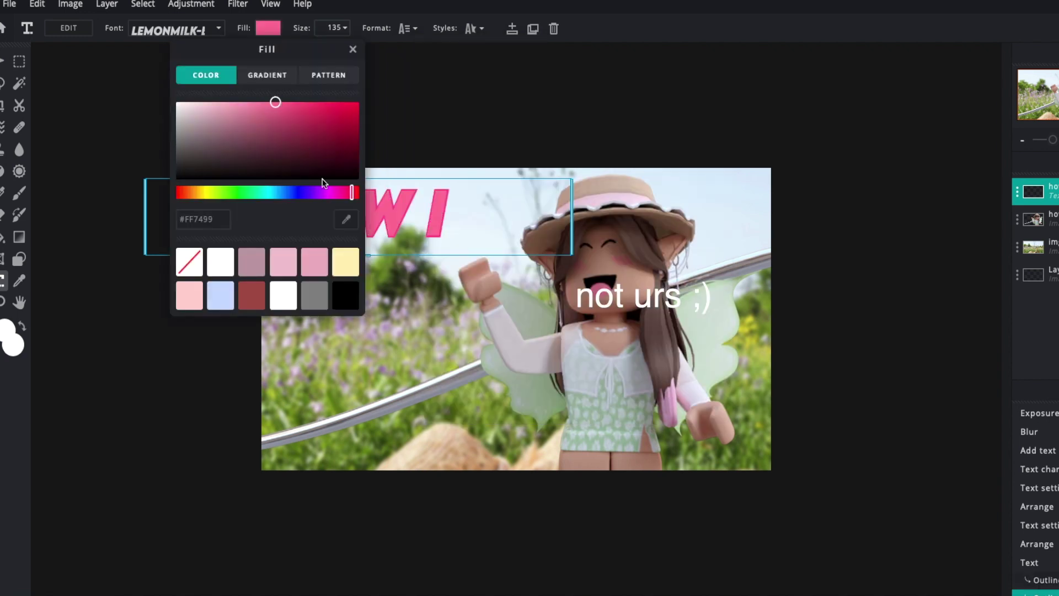
click(393, 143)
click(392, 142)
click(385, 194)
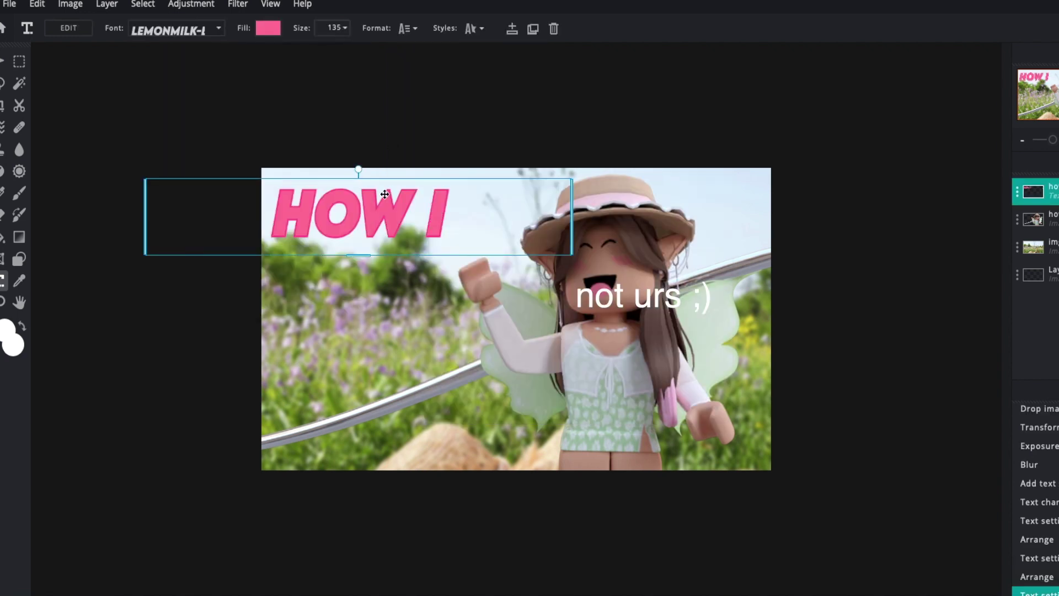
- Add the text "make my" in the Trendsetter regular font, overlapping the lower edge of "how i"
click(306, 177)
click(662, 338)
text(MAKE MY)
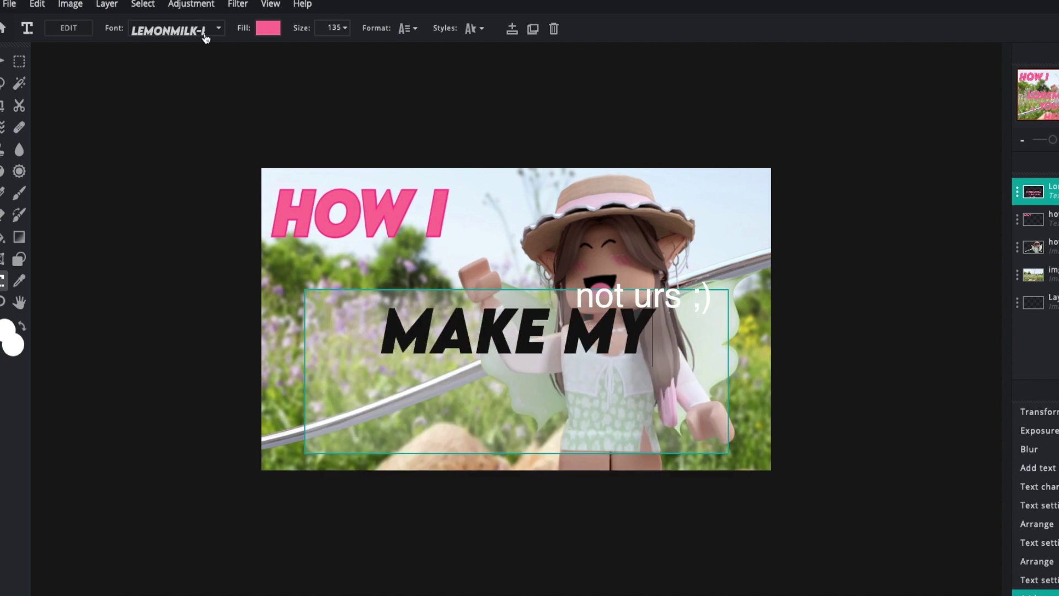
click(205, 37)
click(178, 93)
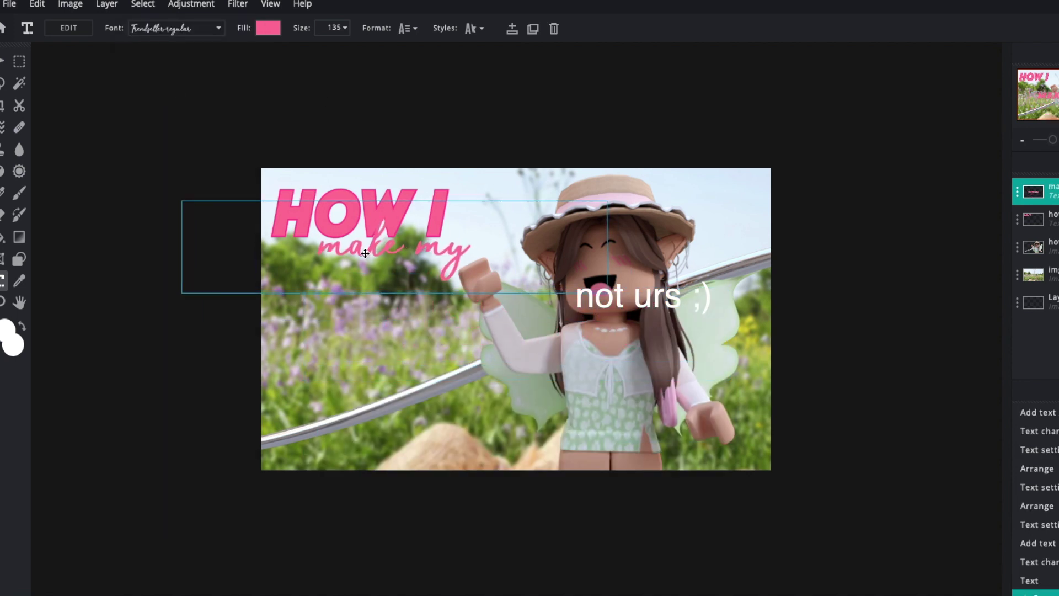
- Change the fill of the "make my" text to white (#FFFFFF)
click(268, 28)
click(416, 105)
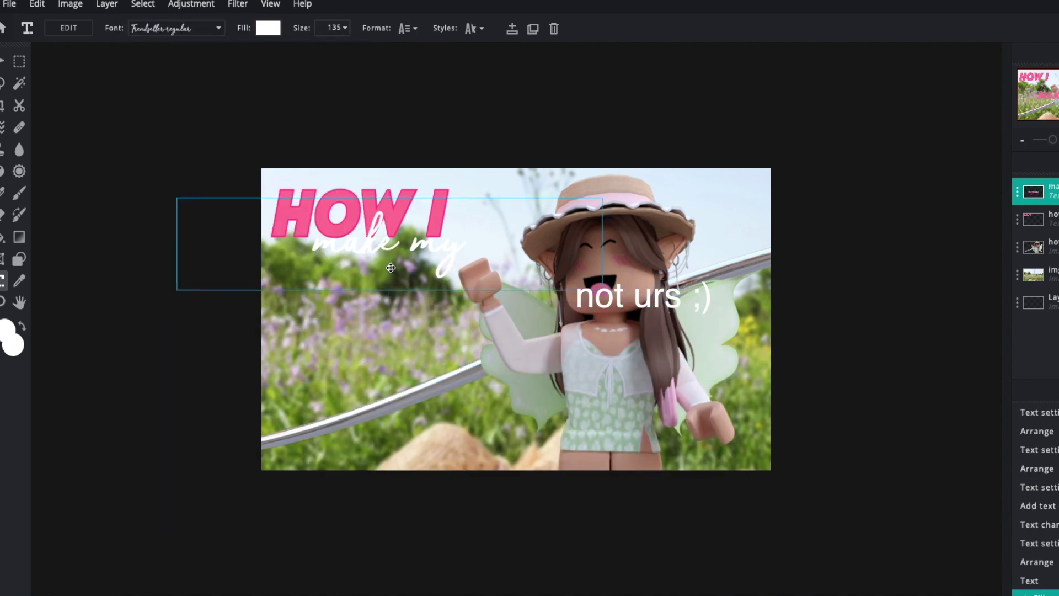
click(275, 36)
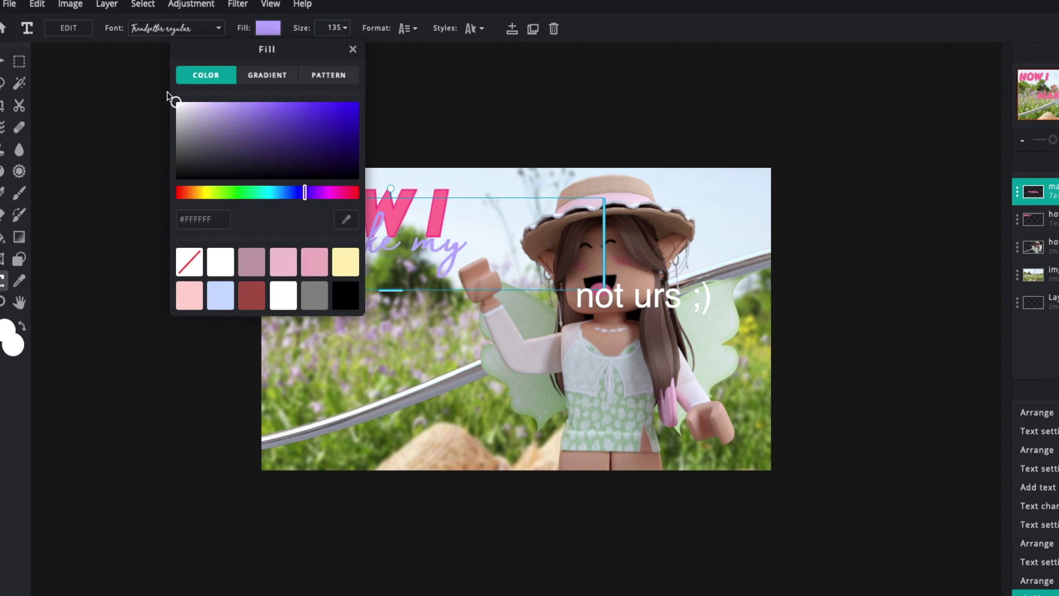
drag(168, 94, 174, 100)
click(352, 49)
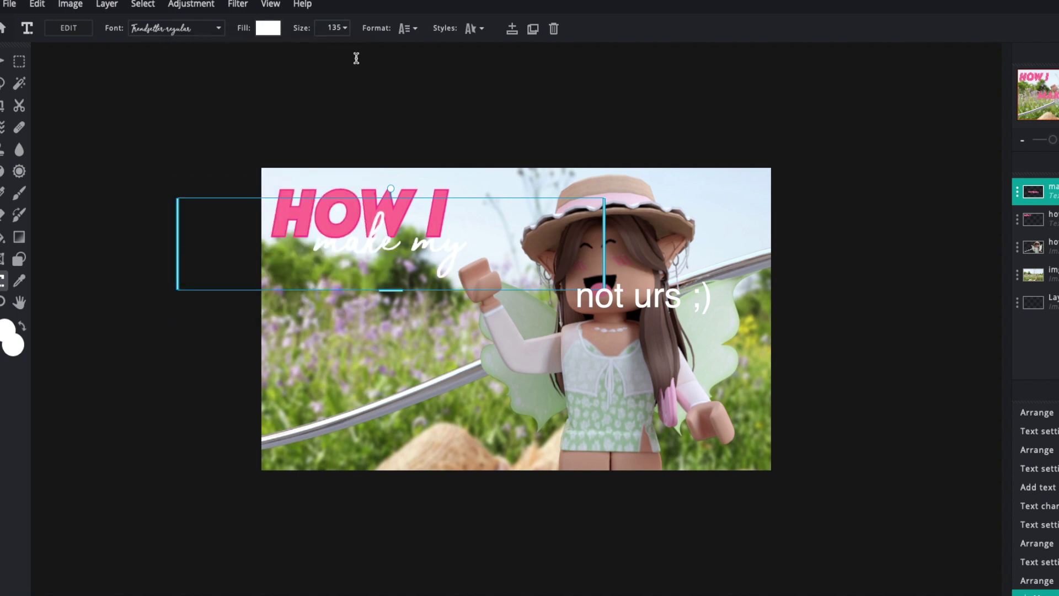
- Move the "make my" text slightly higher and give it a dark drop shadow with direction 160
click(387, 246)
click(473, 28)
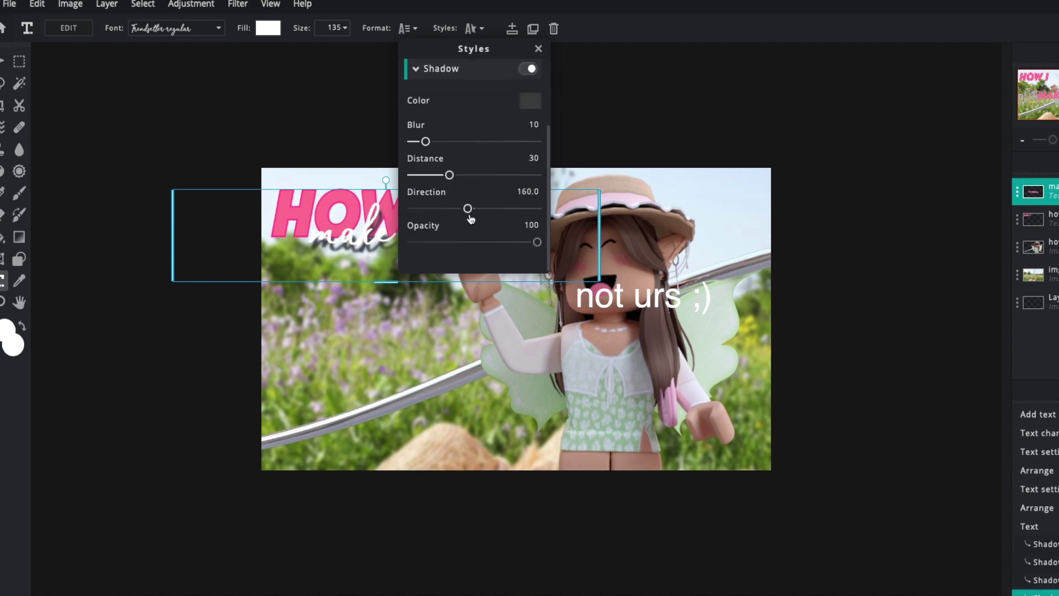
click(538, 49)
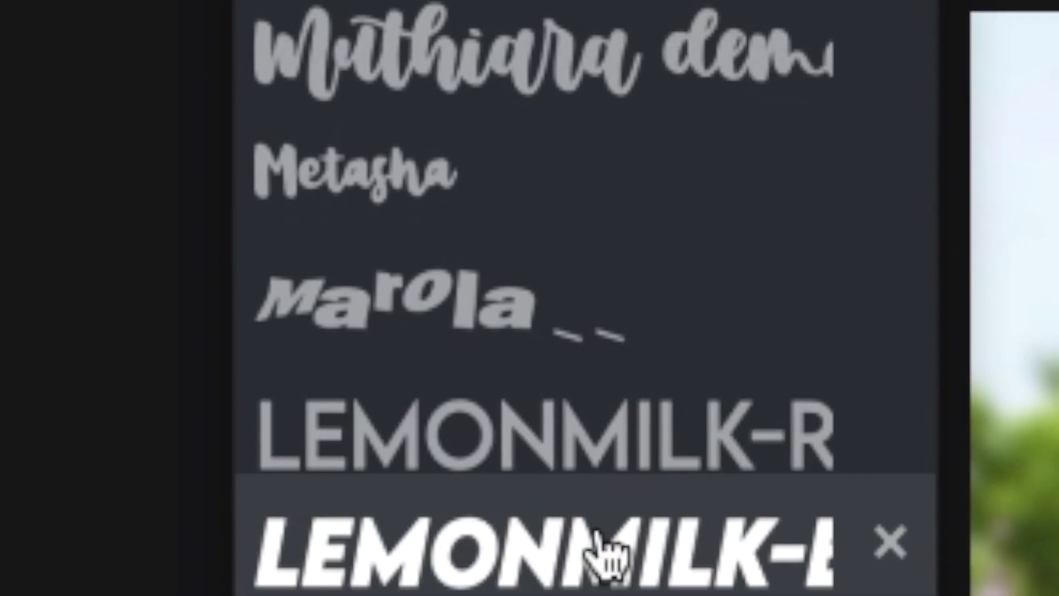
- Set the "how i" text to the LEMONMILK font at size 135
click(603, 555)
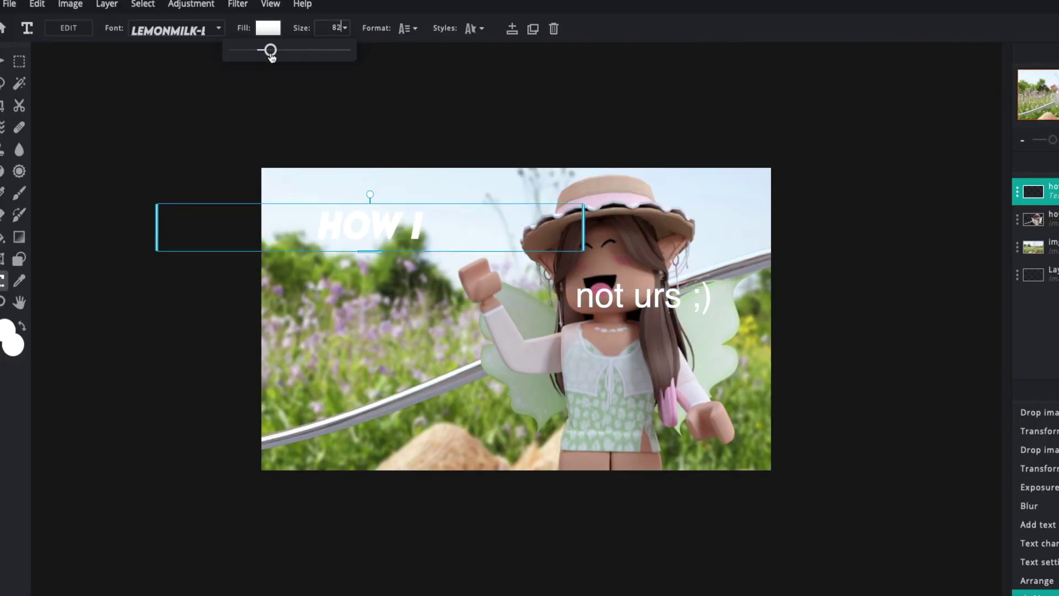
drag(282, 56, 281, 55)
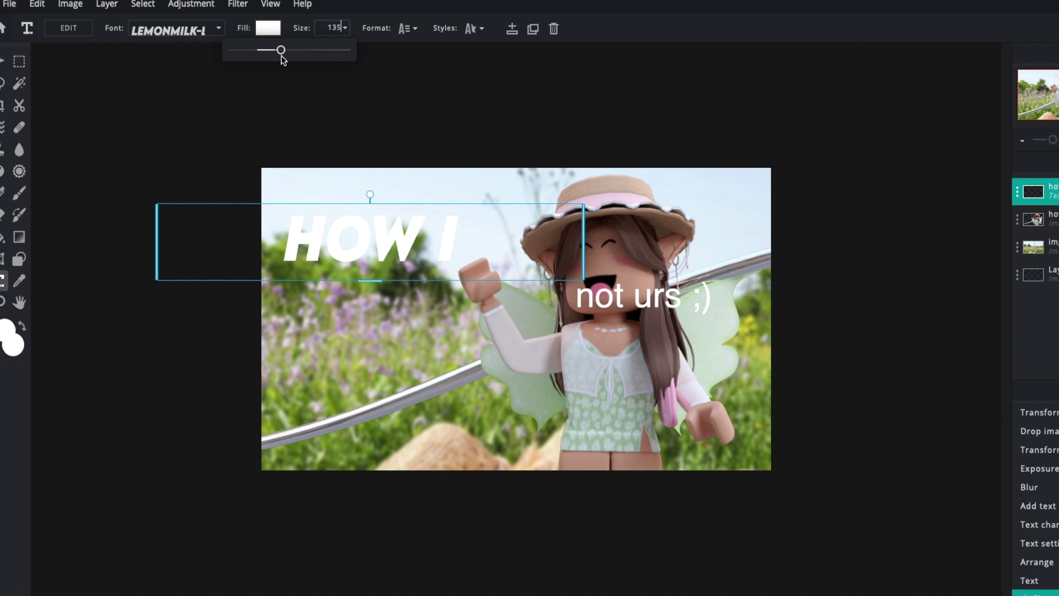
- Give the "how i" text a pink outline and a matching pink fill
click(473, 29)
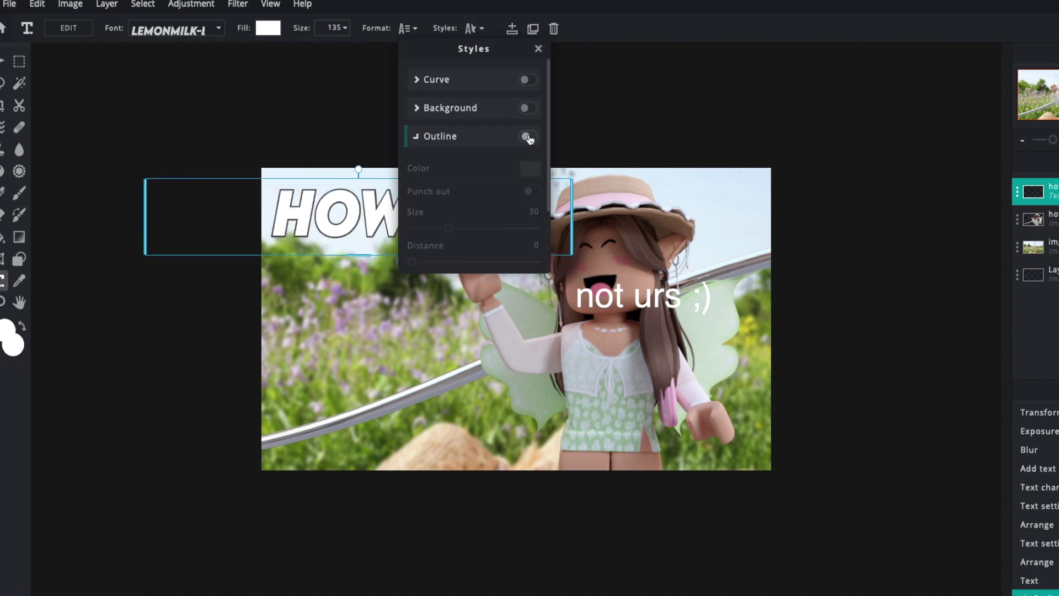
click(529, 169)
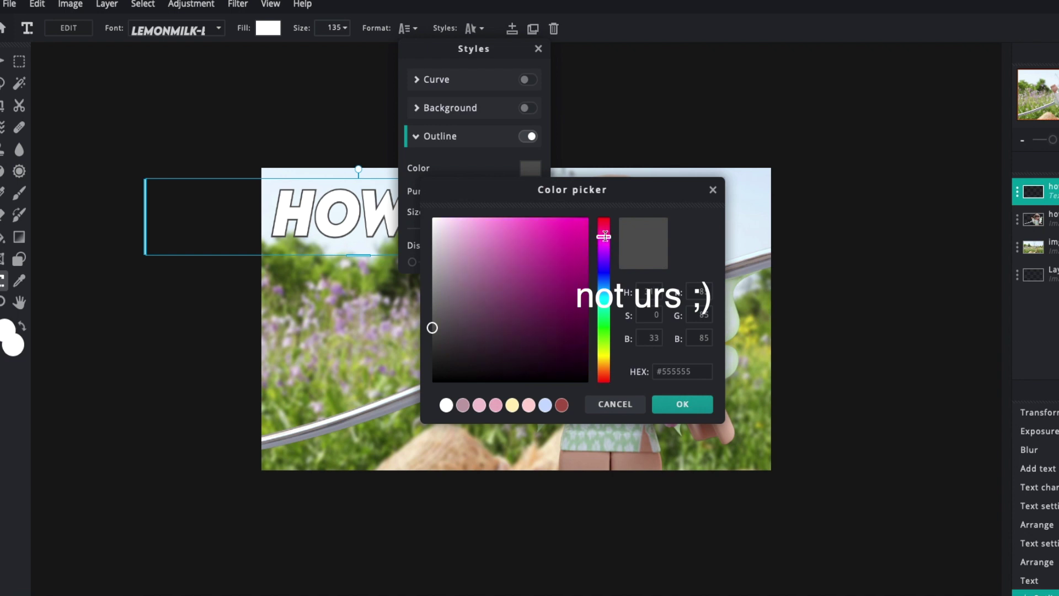
click(686, 407)
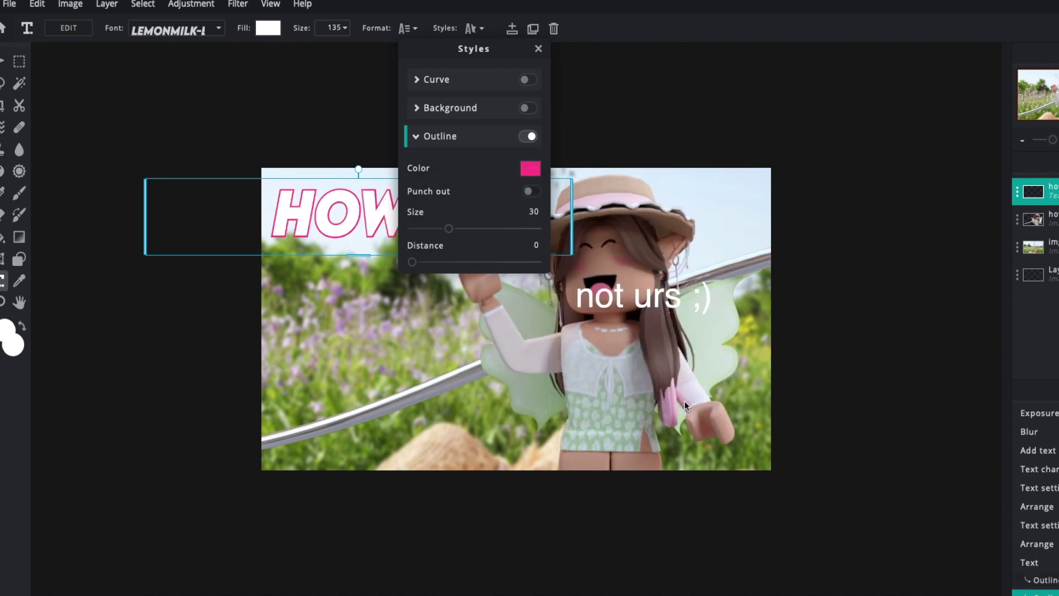
click(270, 28)
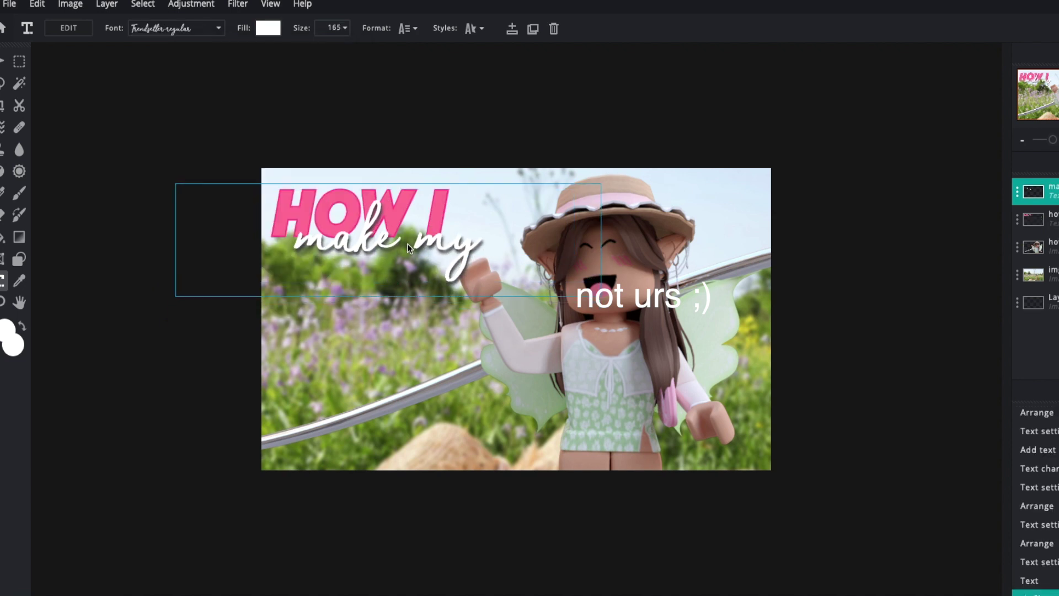
- Add the text "roblox" in the Marola font and place it below "make my"
click(359, 348)
click(665, 338)
text(roblox)
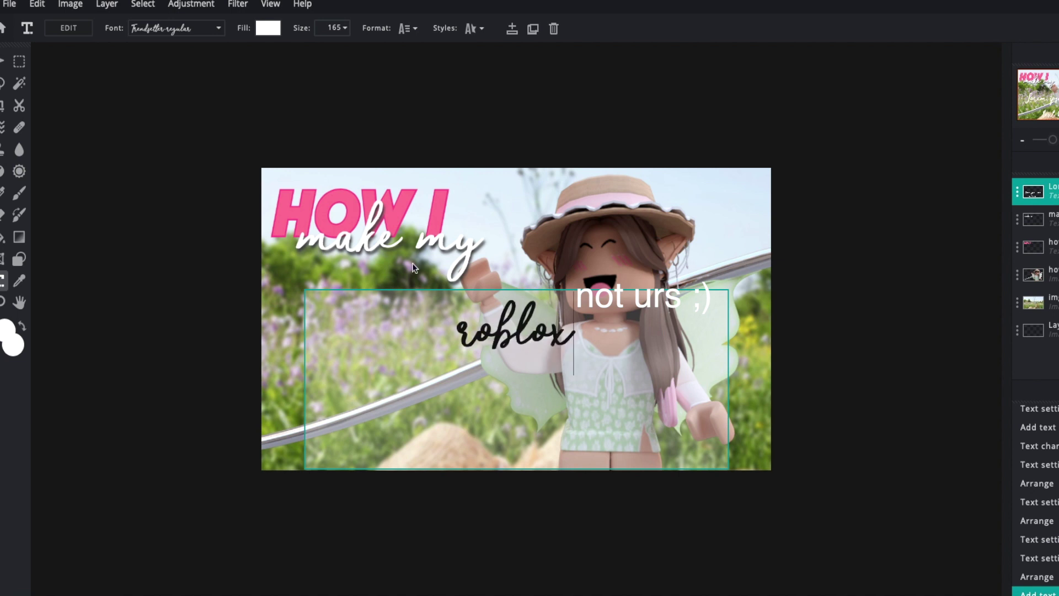
click(176, 28)
click(165, 215)
drag(470, 308, 306, 288)
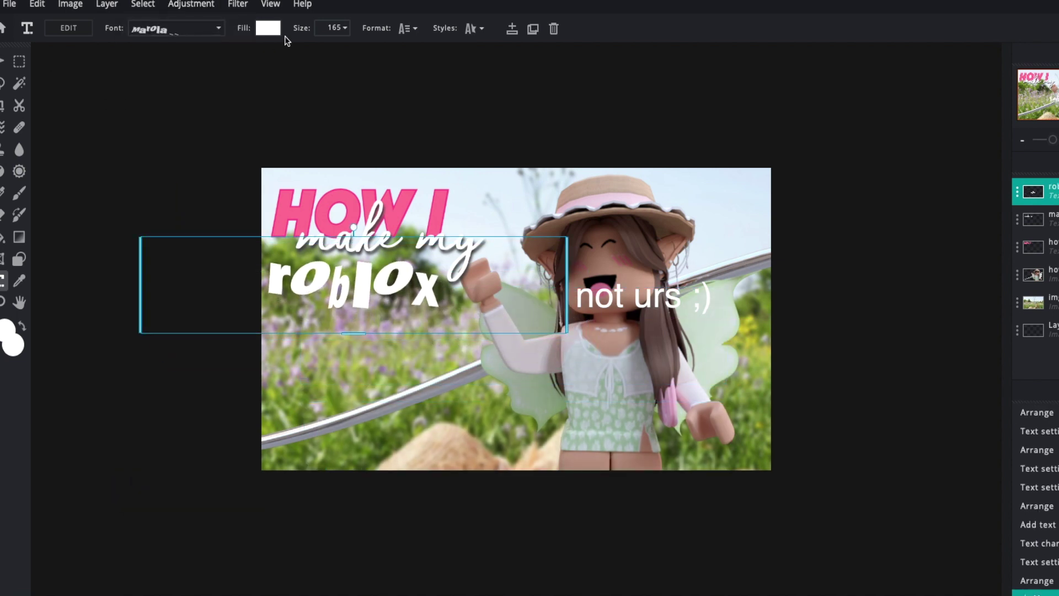
- Add a light grey outline to the "roblox" text
click(481, 30)
click(528, 136)
click(530, 168)
drag(446, 231, 428, 253)
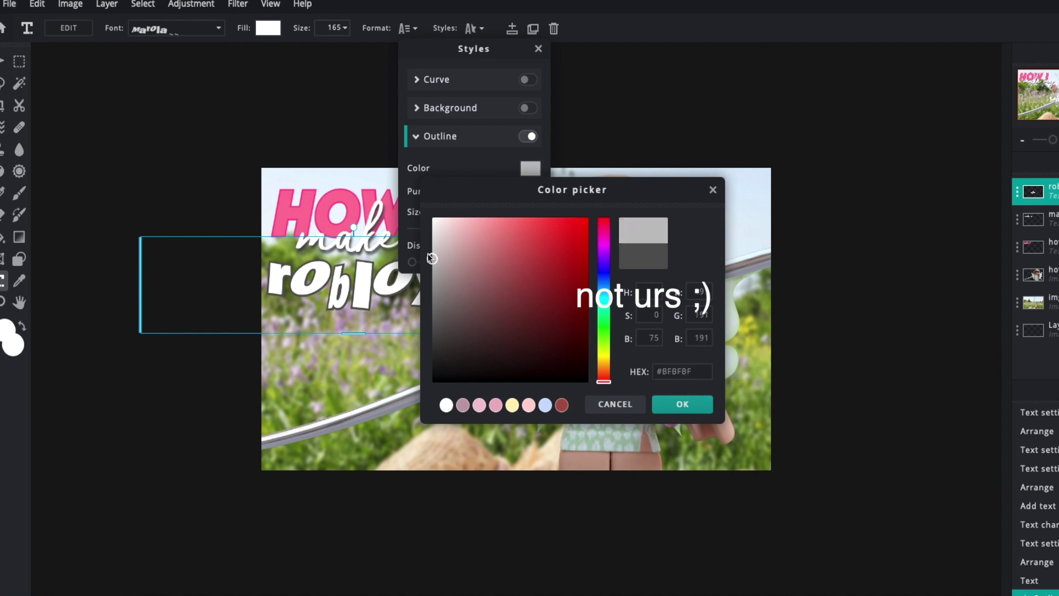
click(666, 405)
click(489, 356)
- Add the text "thumbnails" and place it near the bottom edge of the image
drag(519, 113, 495, 121)
scroll(495, 121, down, 2)
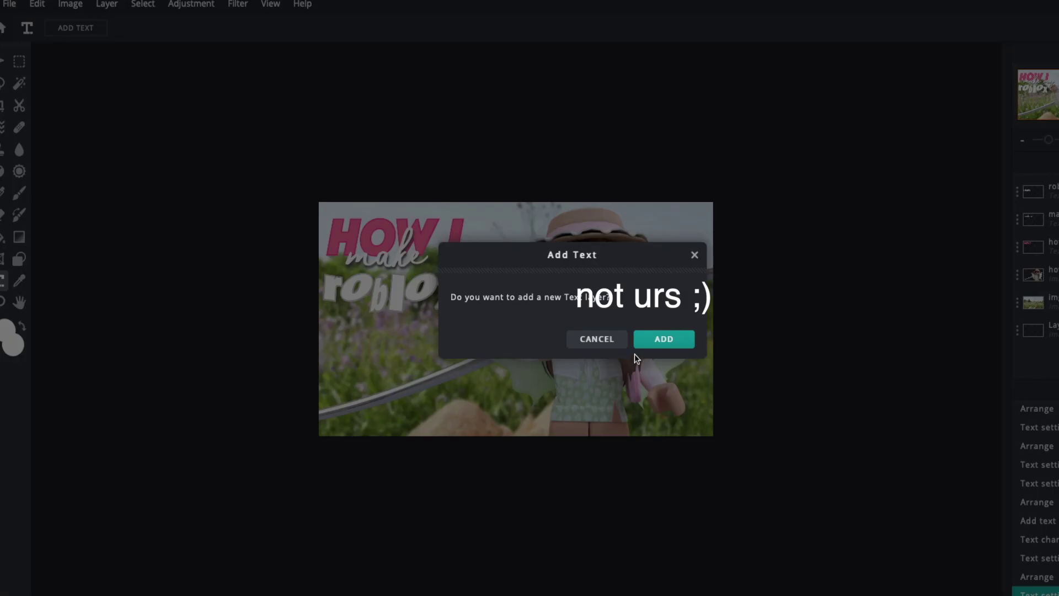
click(645, 343)
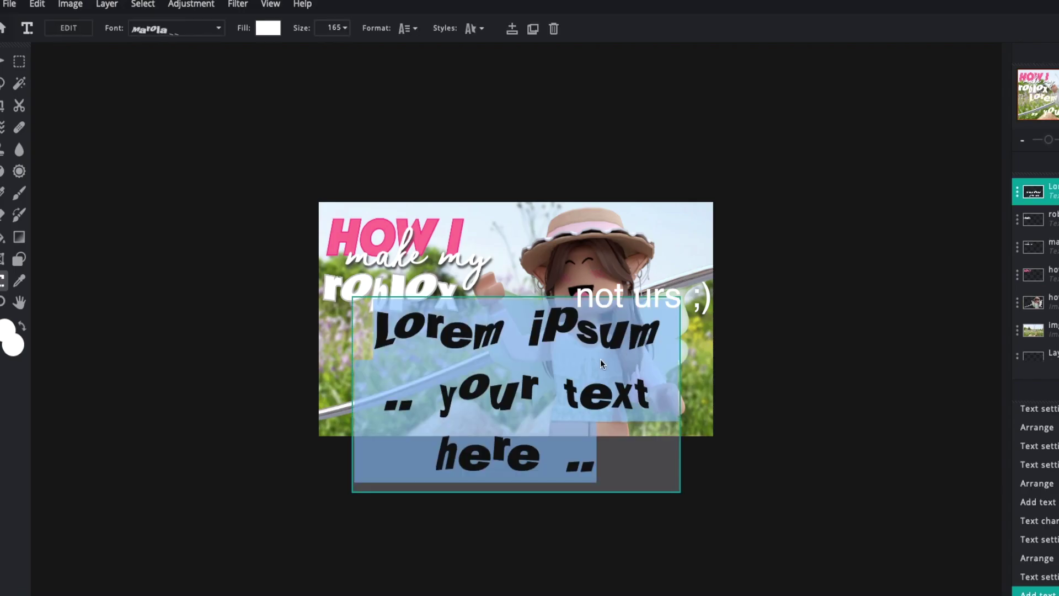
text(thumbnails)
click(780, 212)
drag(599, 333, 535, 399)
- Move the "roblox", "make my" and "how i" texts lower so the title lines stack closer to "thumbnails"
click(414, 294)
drag(415, 293, 416, 331)
drag(414, 259, 414, 300)
click(426, 237)
drag(435, 264, 435, 258)
click(456, 304)
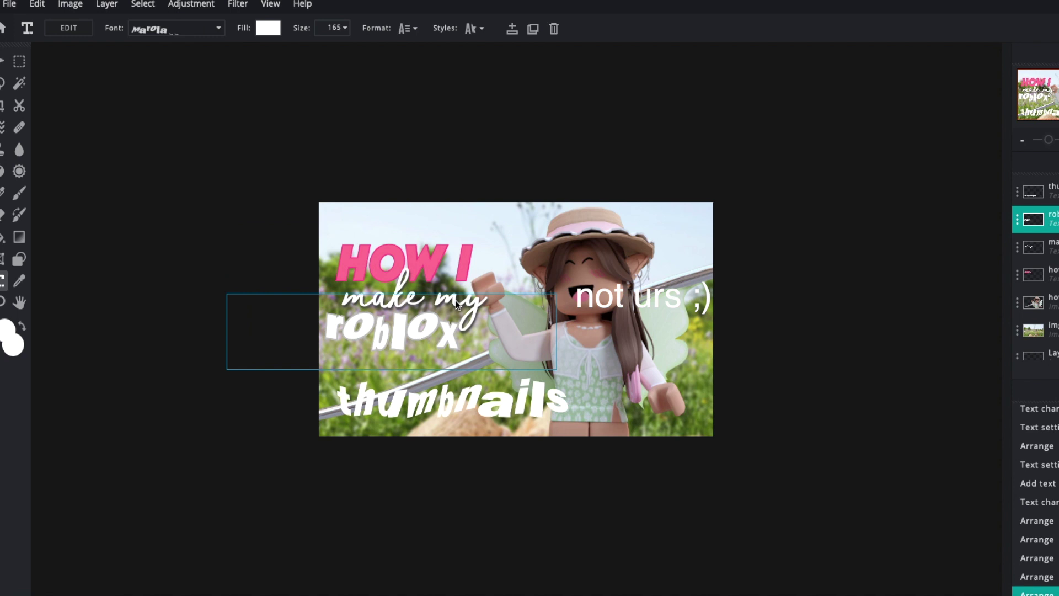
- Enlarge the "roblox" text and adjust the positions of "roblox" and "make my" so the two lines stack neatly
click(408, 331)
drag(408, 331, 414, 332)
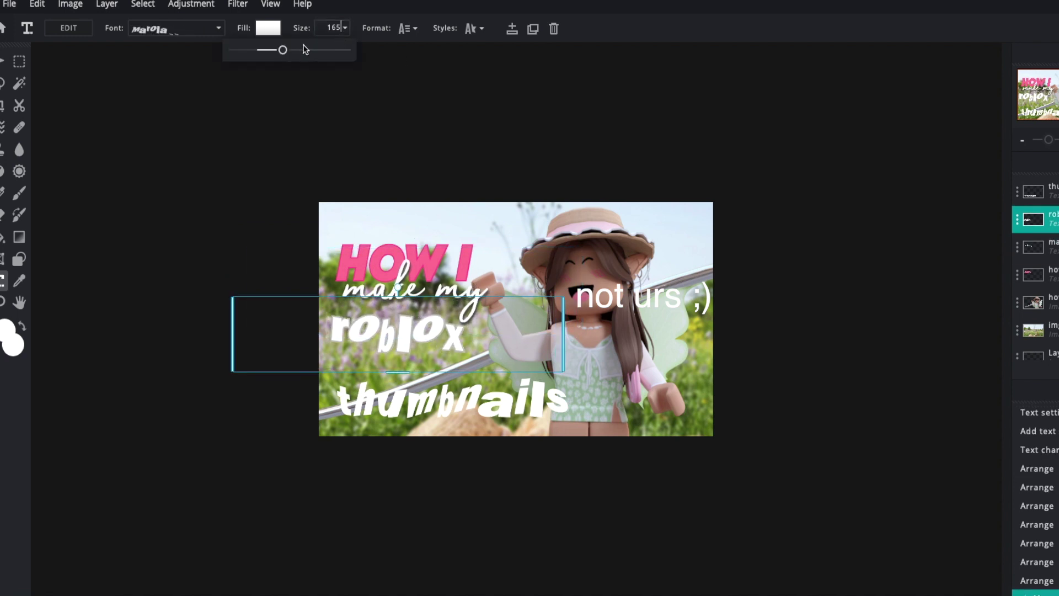
drag(283, 50, 289, 50)
drag(433, 343, 441, 337)
drag(414, 292, 416, 297)
- Set the "how i" text size to 175 and move "how i" and "make my" higher in the image
double_click(406, 259)
click(320, 29)
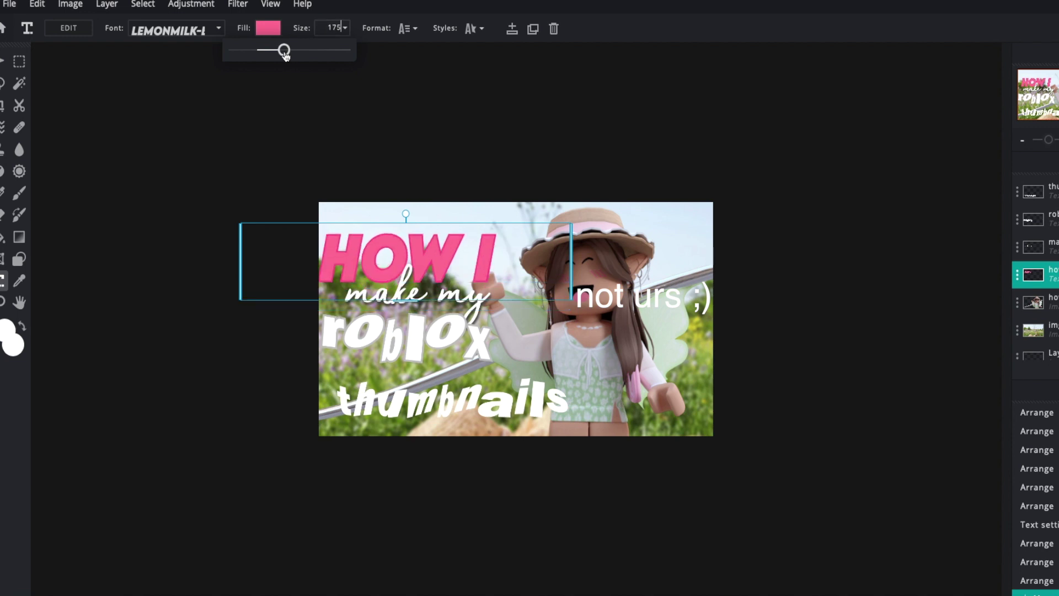
drag(459, 248, 469, 237)
click(473, 298)
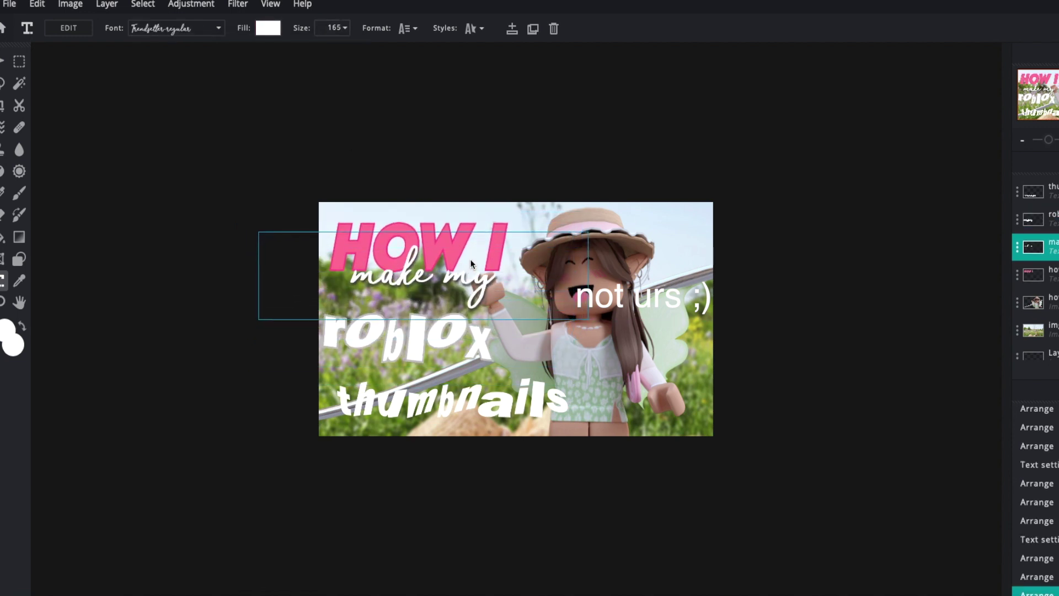
click(473, 259)
- Move the "roblox" and "thumbnails" texts slightly upward to even out the spacing of the title lines
click(596, 381)
mouse_move(545, 339)
mouse_down()
mouse_move(558, 333)
mouse_move(549, 329)
mouse_up()
click(575, 403)
drag(574, 404, 569, 397)
- Fill the "thumbnails" text with the pink sampled from the "how i" text
click(269, 28)
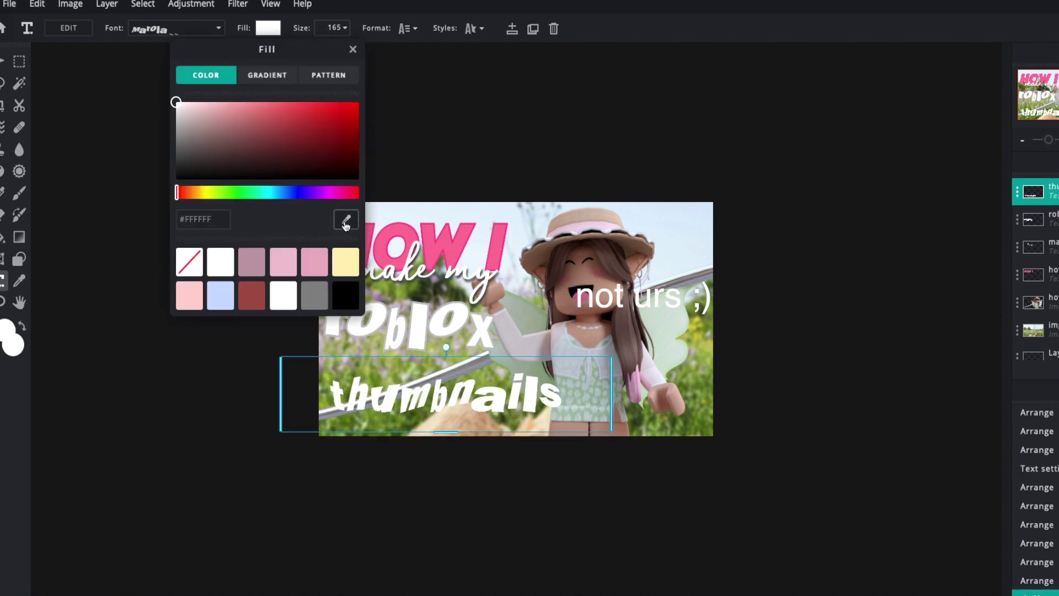
click(346, 220)
click(386, 232)
- Add an outline to the "thumbnails" text in the darker pink #FF4772
click(475, 28)
click(528, 136)
click(530, 168)
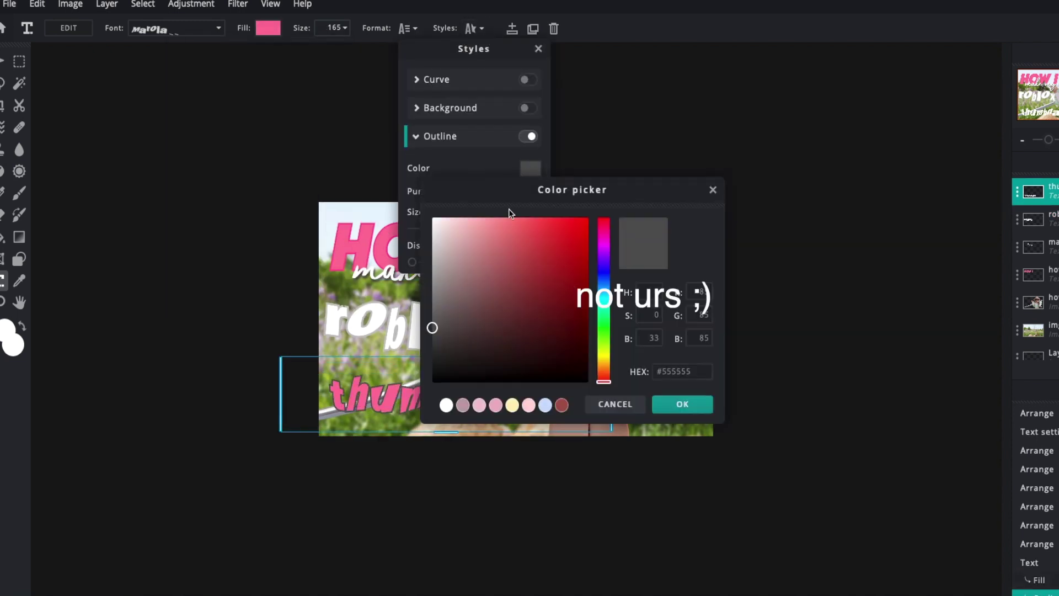
click(690, 411)
click(532, 168)
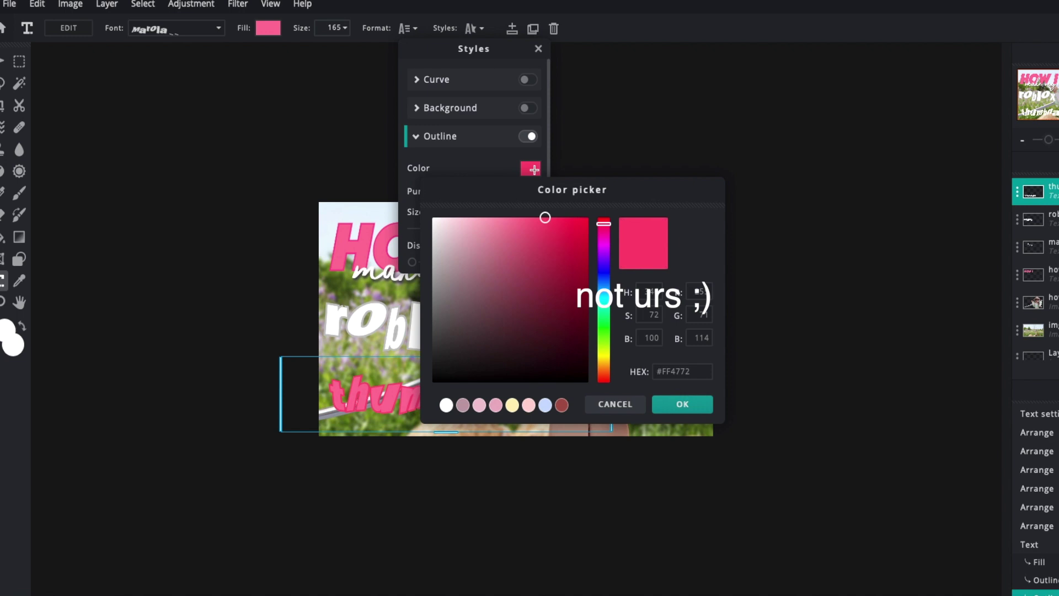
click(680, 404)
click(731, 380)
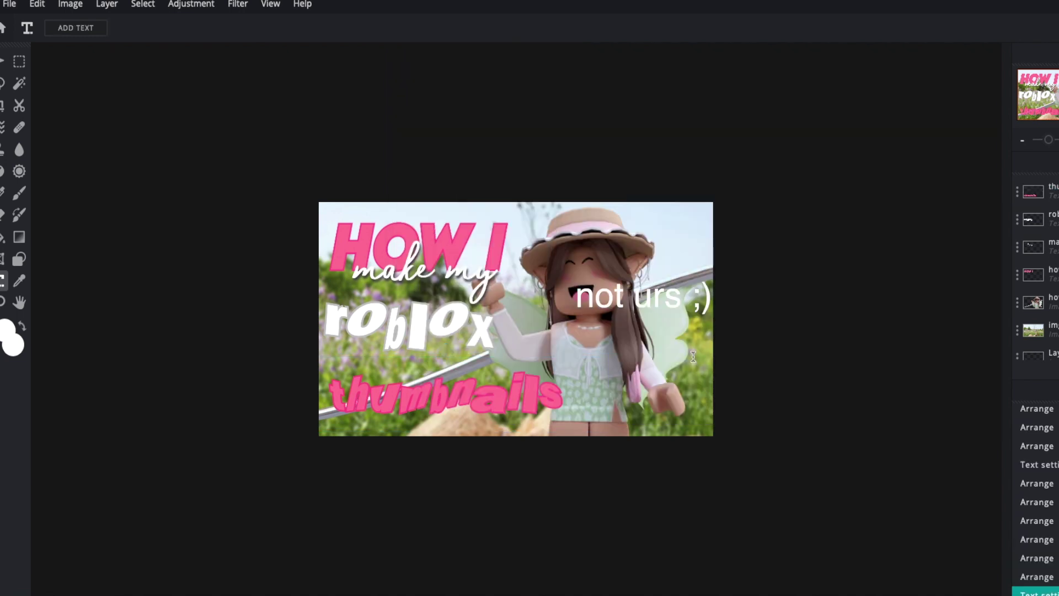
- Enlarge the character image to about 1478 × 832 px and shift it toward the right edge of the thumbnail
click(4, 59)
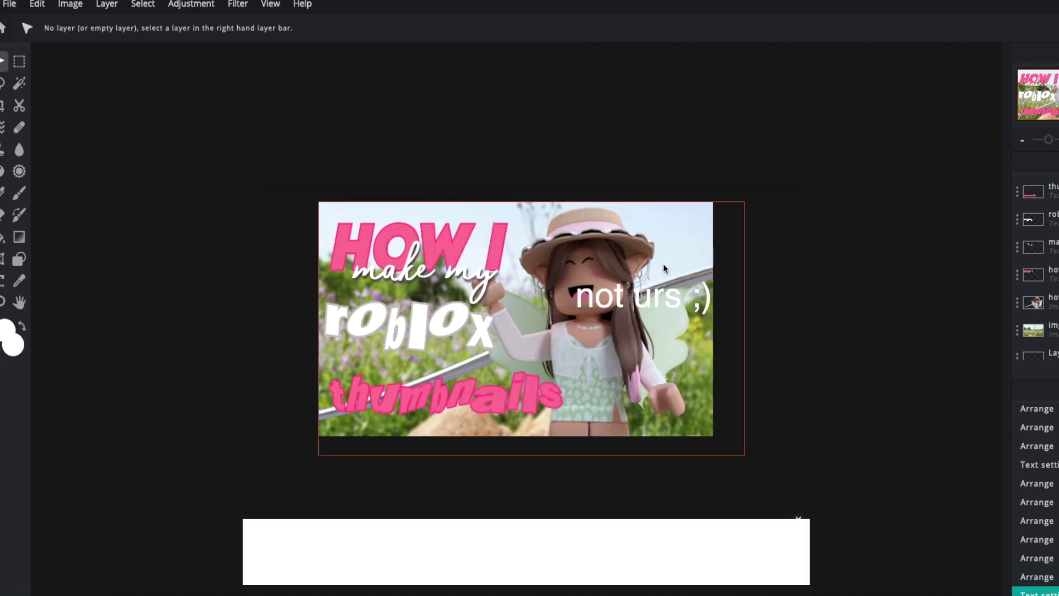
click(748, 274)
drag(717, 291, 716, 285)
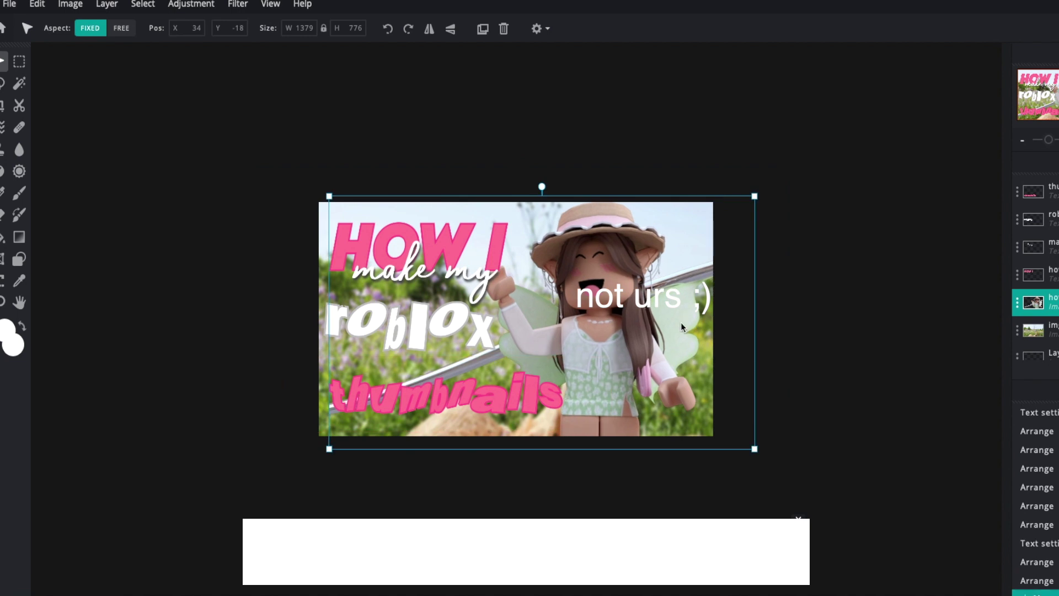
drag(681, 323, 697, 324)
mouse_move(346, 449)
mouse_down()
mouse_move(314, 468)
mouse_move(356, 439)
mouse_up()
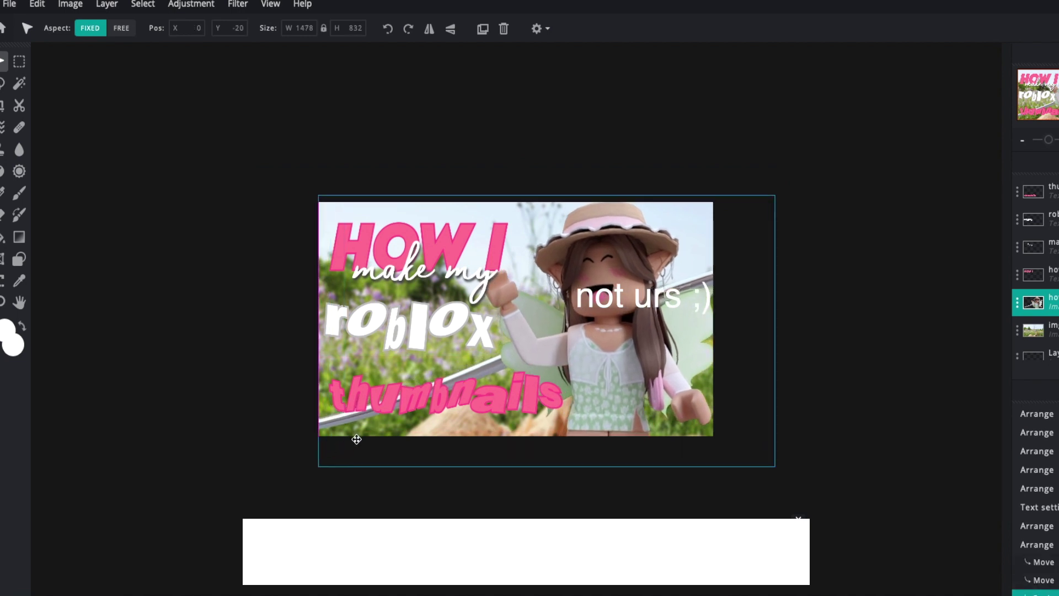
click(270, 429)
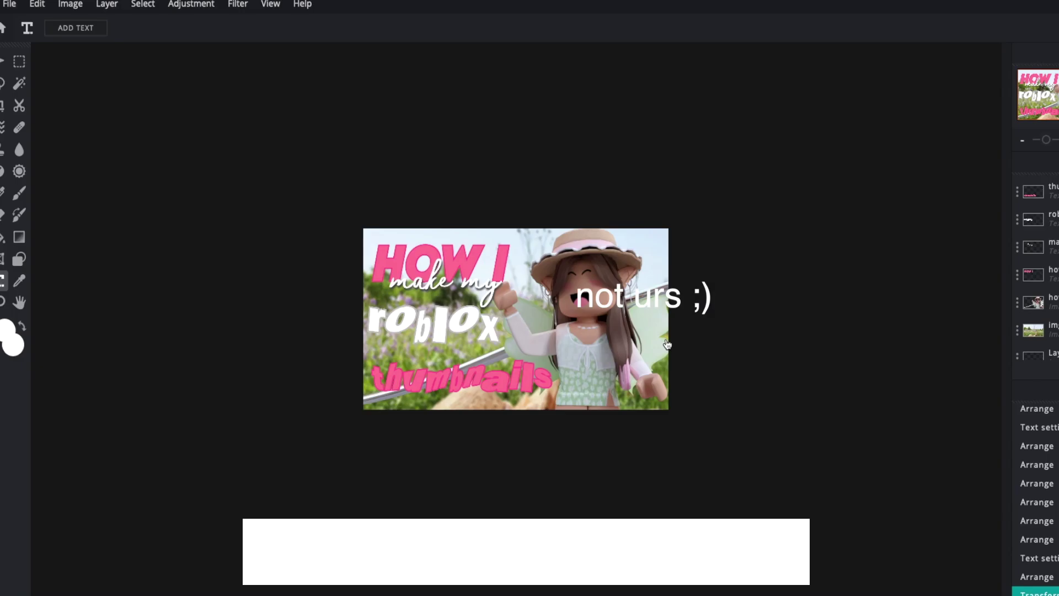
- Add a semi-transparent "architex" watermark text across the character in a bold script font at size 78
click(631, 299)
key(BackSpace)
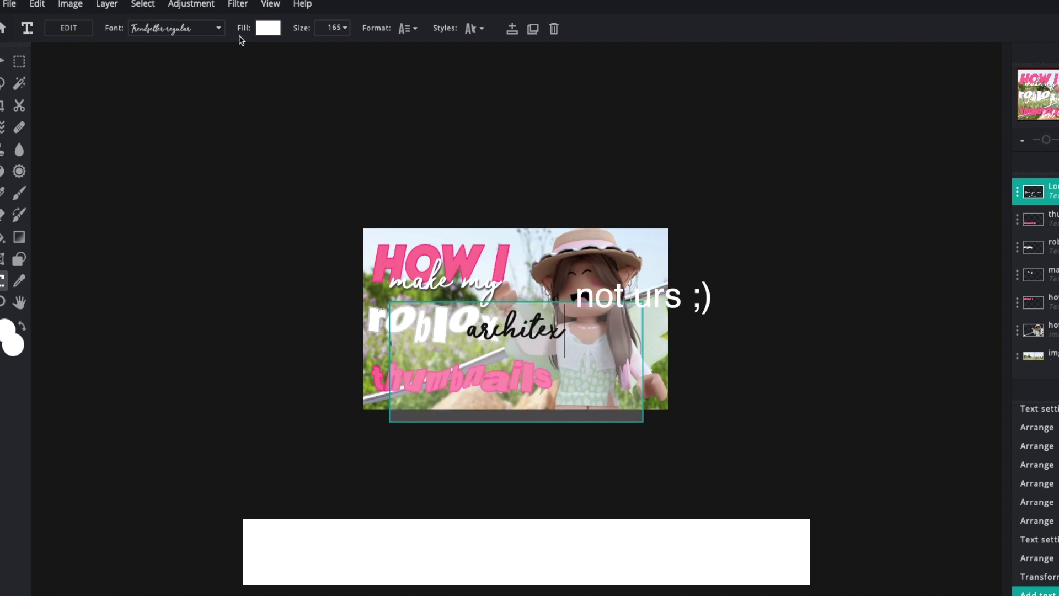
click(218, 28)
click(184, 177)
click(327, 28)
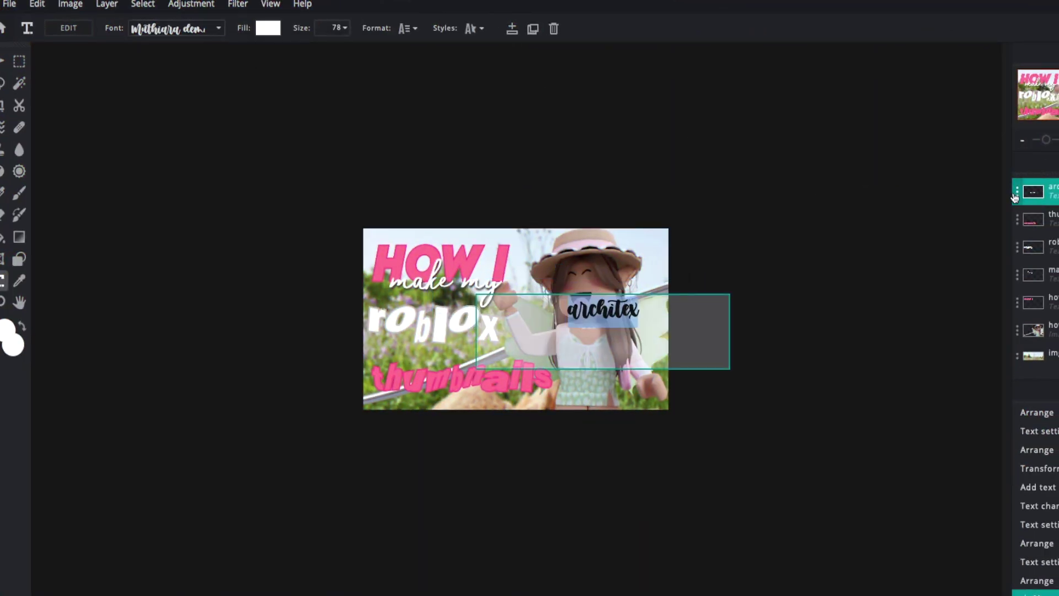
click(1016, 192)
click(976, 245)
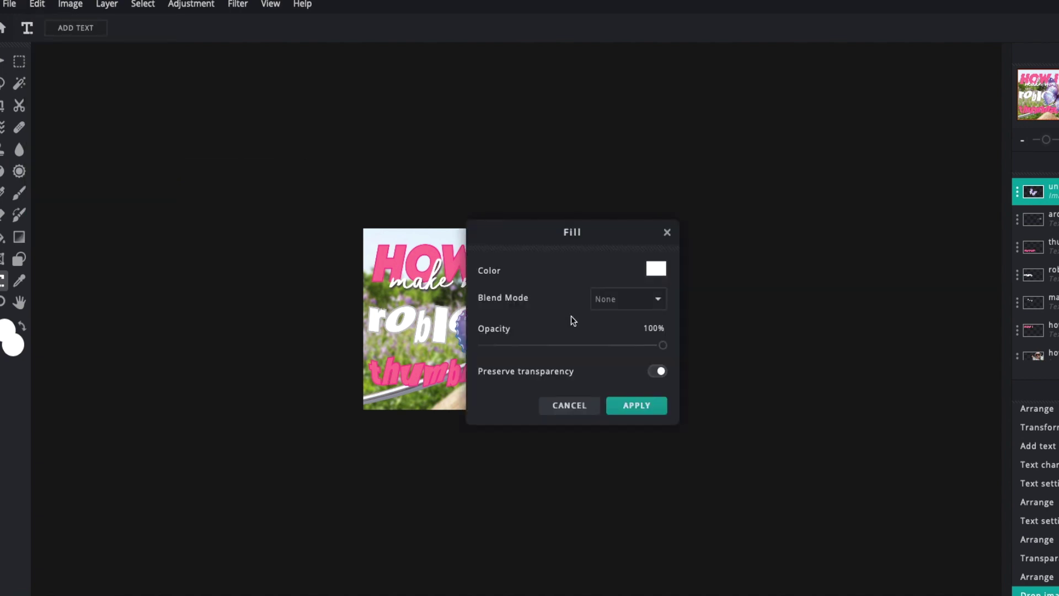
- Fill the butterfly image with solid white at 100% opacity and shrink it over the character's lowered hand
click(636, 404)
drag(578, 381, 532, 332)
drag(521, 323, 526, 326)
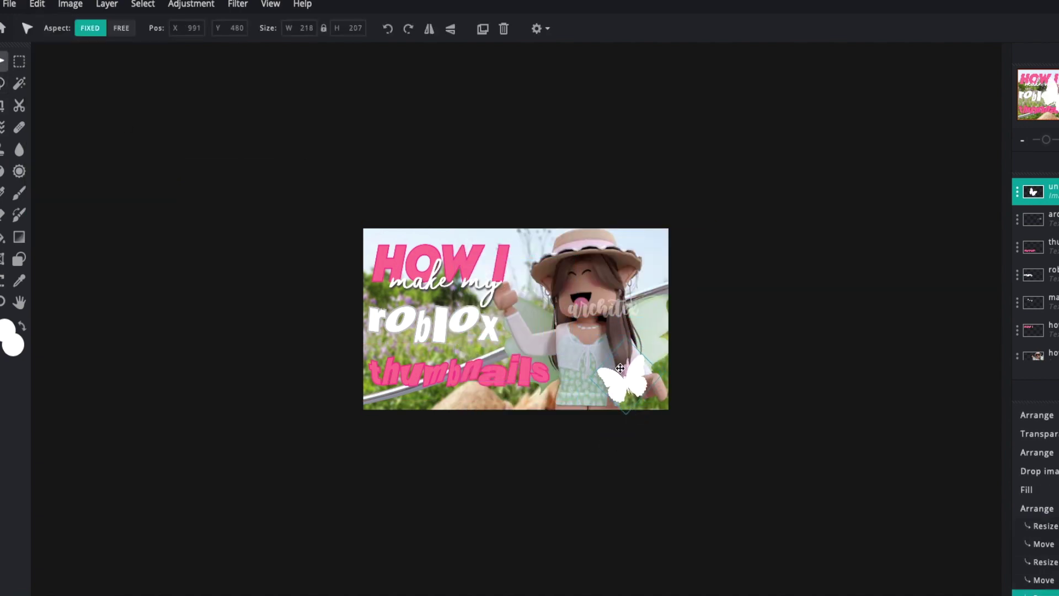
- Fine-tune the white butterfly's position near the character's lowered hand and make it slightly transparent
drag(620, 368, 621, 368)
click(1017, 191)
click(629, 394)
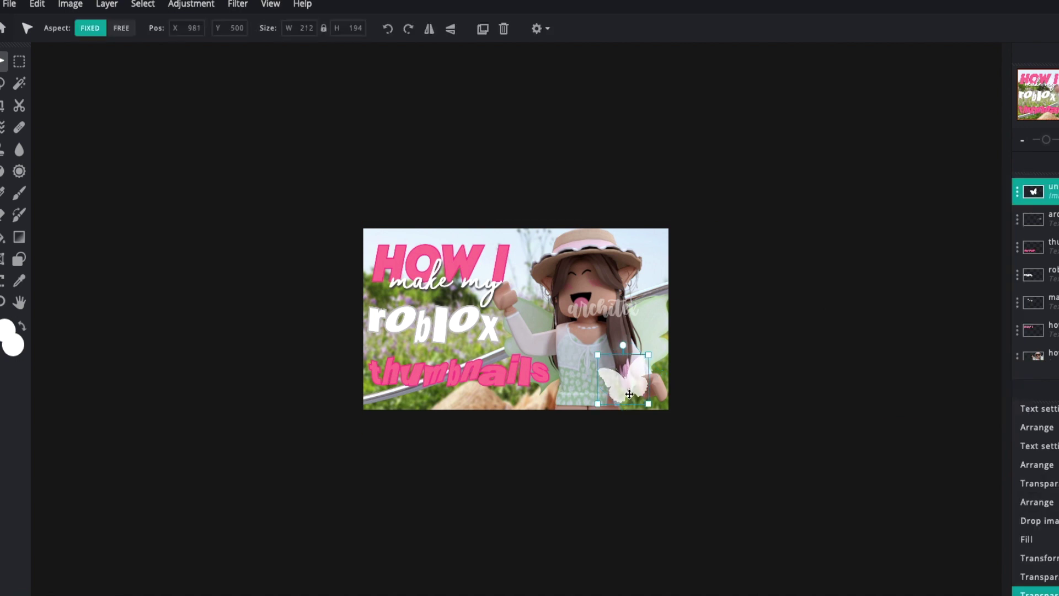
- Duplicate the butterfly and place copies beside "how i", in the lower left corner and beside the character's hair, making some smaller
key(ctrl+c)
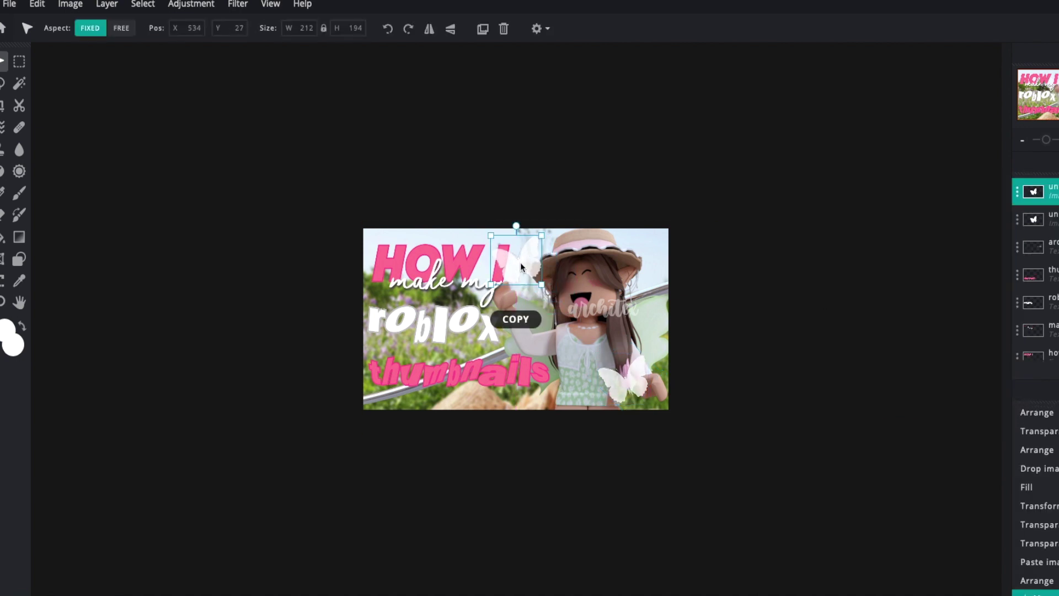
key(ctrl+v)
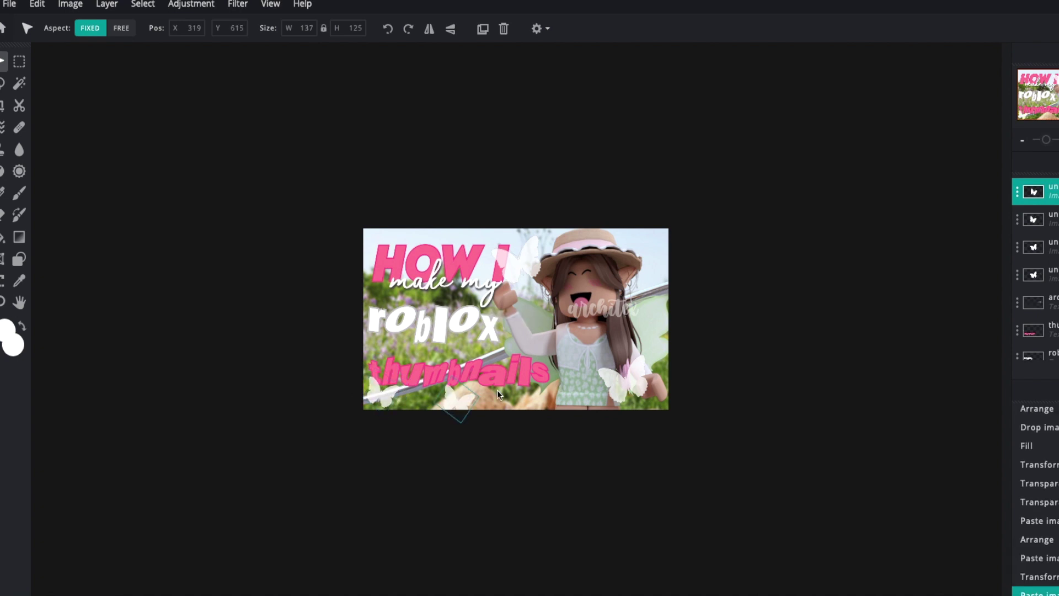
key(ctrl+v)
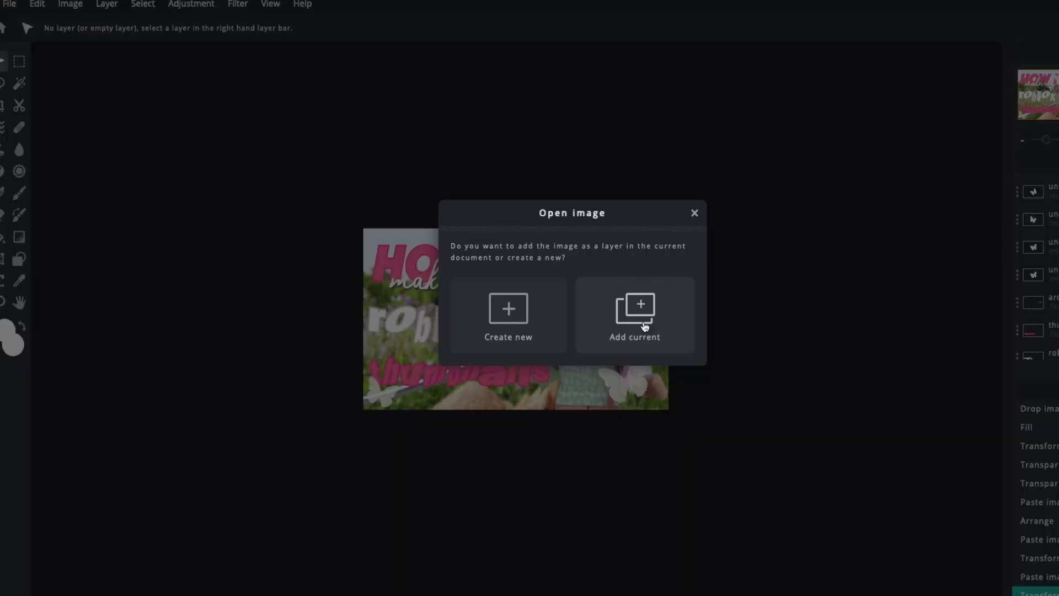
- Add the light flare image as a layer in the current document and set its blend mode to Screen
click(645, 327)
click(1036, 191)
click(953, 245)
click(910, 270)
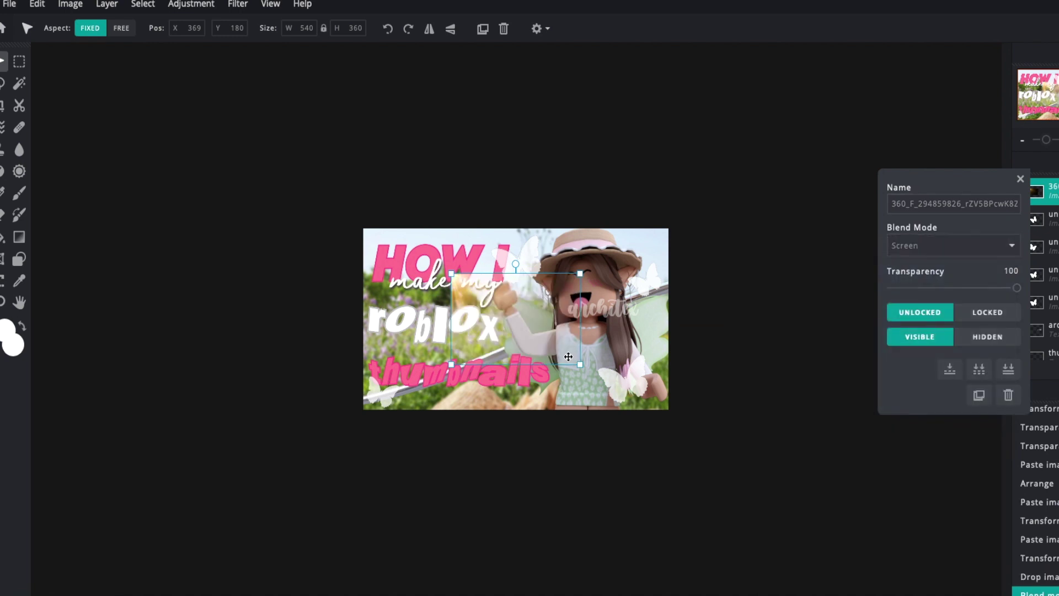
- Enlarge the light flare layer to about 1366 × 911 px so it covers the whole thumbnail
drag(580, 364, 775, 435)
drag(724, 448, 638, 405)
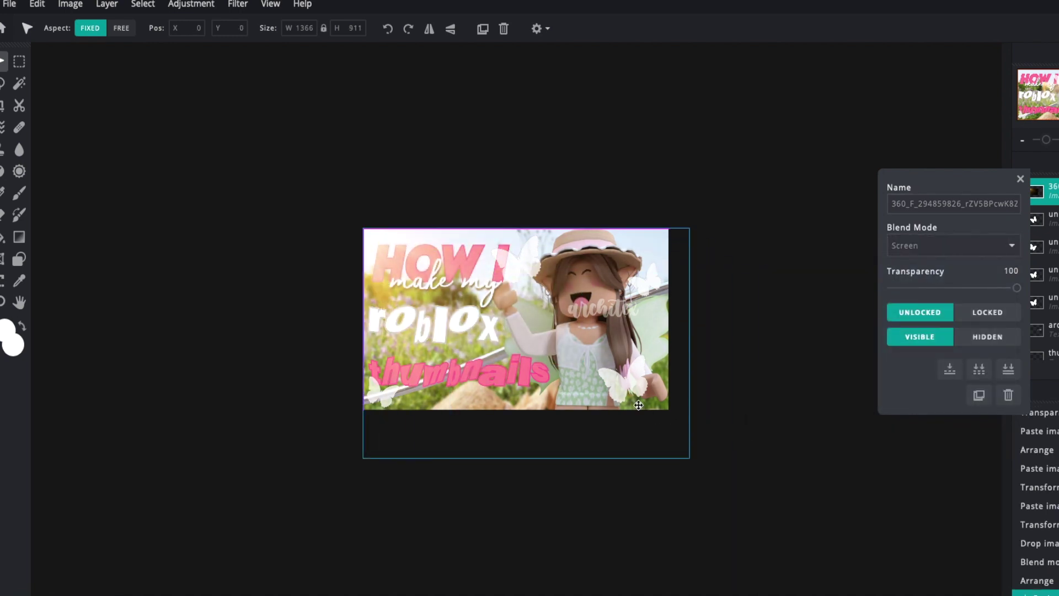
click(1021, 181)
click(790, 414)
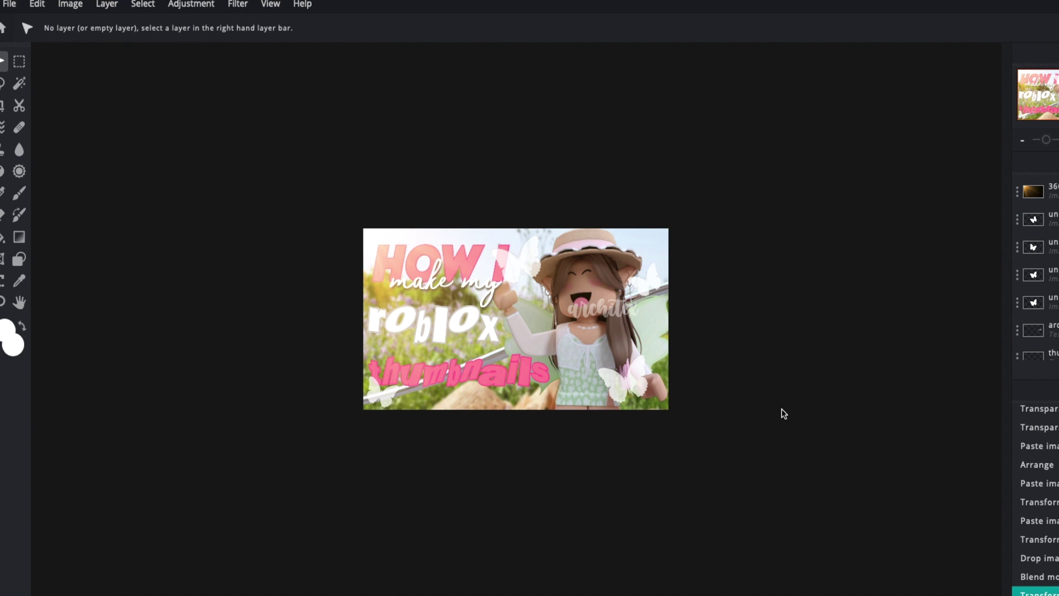
- Duplicate the light flare layer, flip the copy horizontally and place it over the whole thumbnail
click(655, 426)
key(ctrl+c)
key(ctrl+v)
drag(595, 407, 776, 403)
click(450, 29)
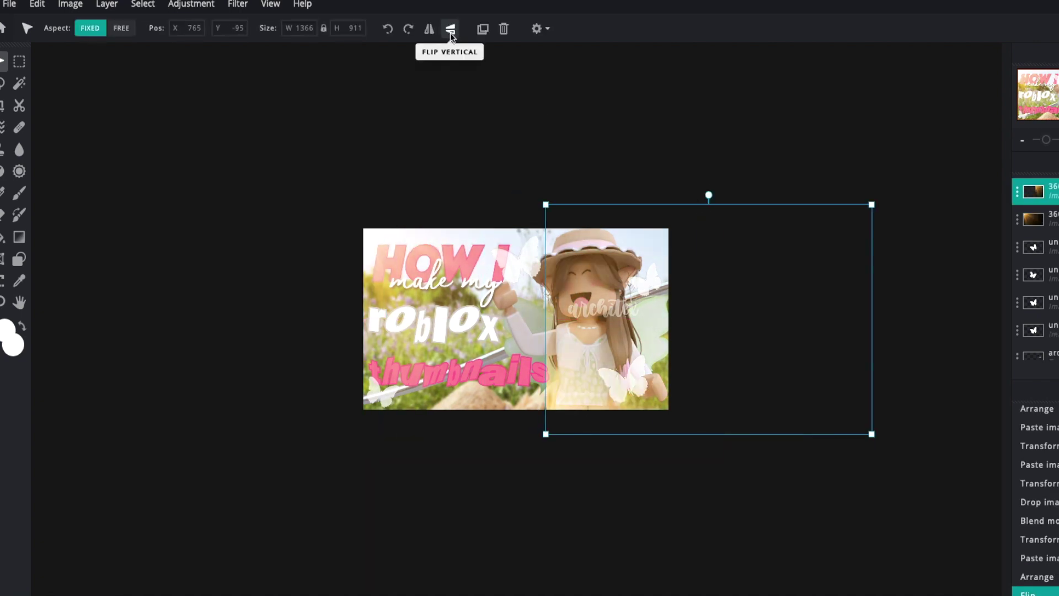
click(451, 29)
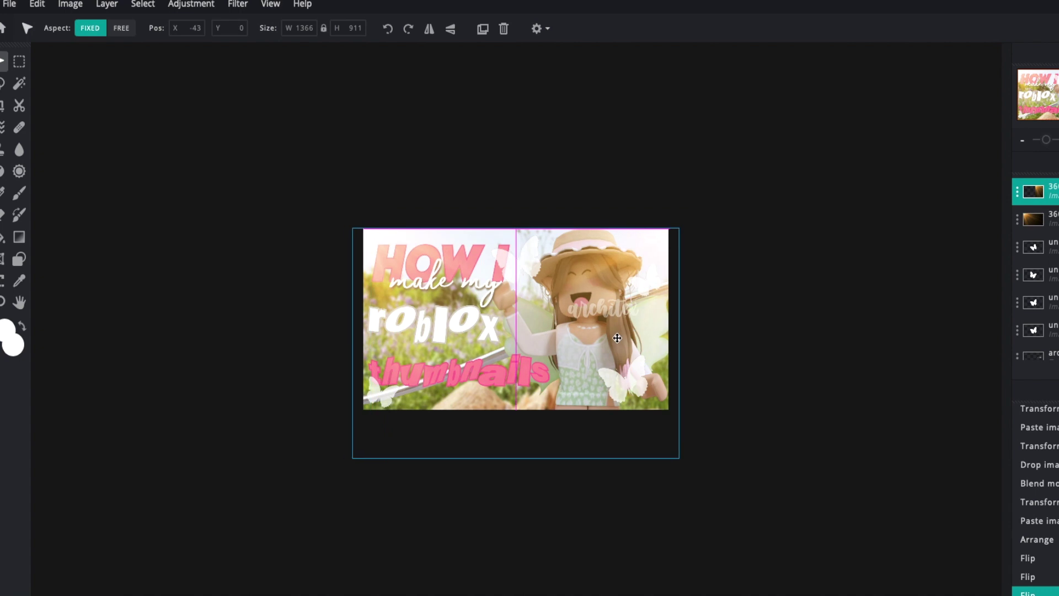
- Delete the original light flare layer, keeping only the flipped copy
click(775, 347)
click(1033, 217)
key(Delete)
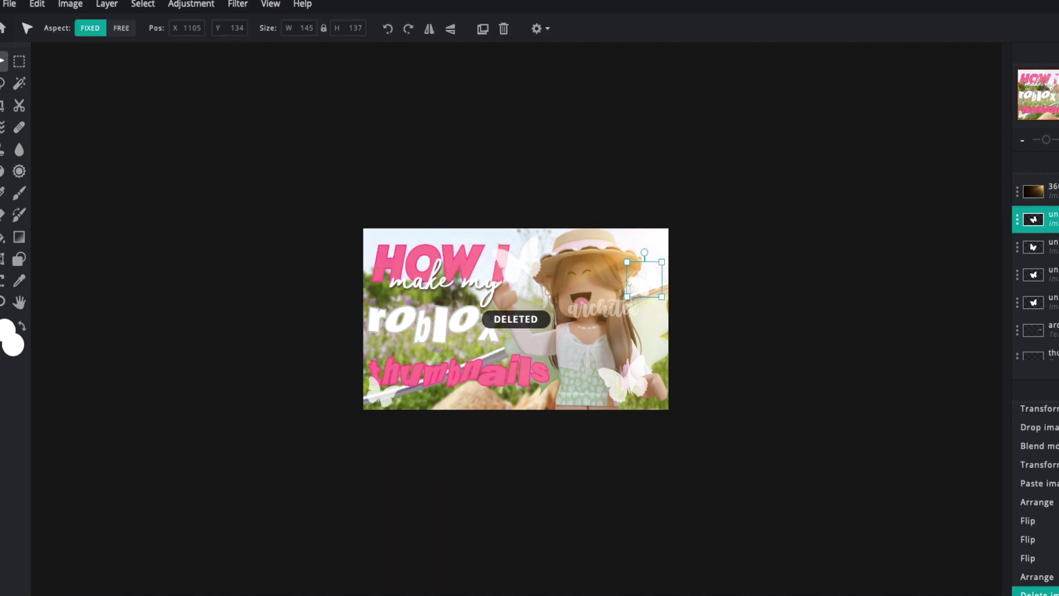